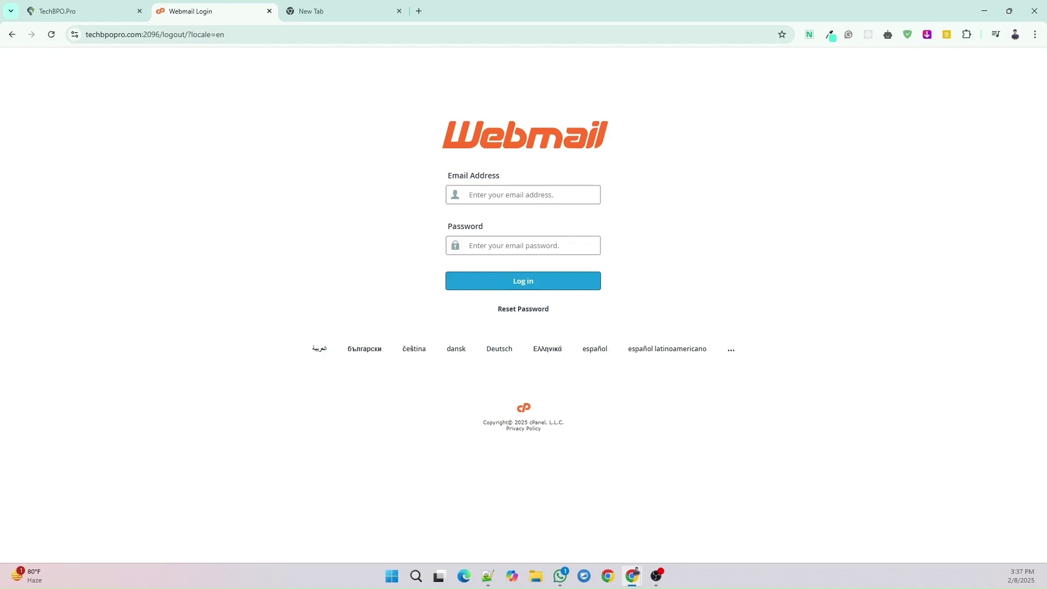
Step: Log in to the webmail account by filling in its email address and pasting the account password
{"action": "key", "text": "alt+Tab"}
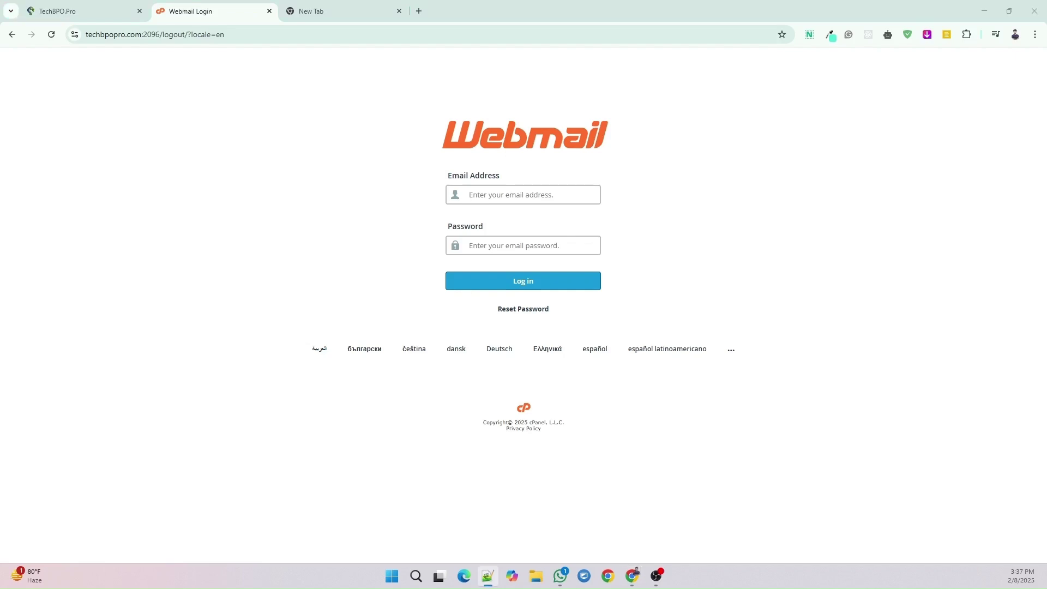
{"action": "left_click", "coordinate": [504, 191]}
{"action": "key", "text": "Down"}
{"action": "key", "text": "Return"}
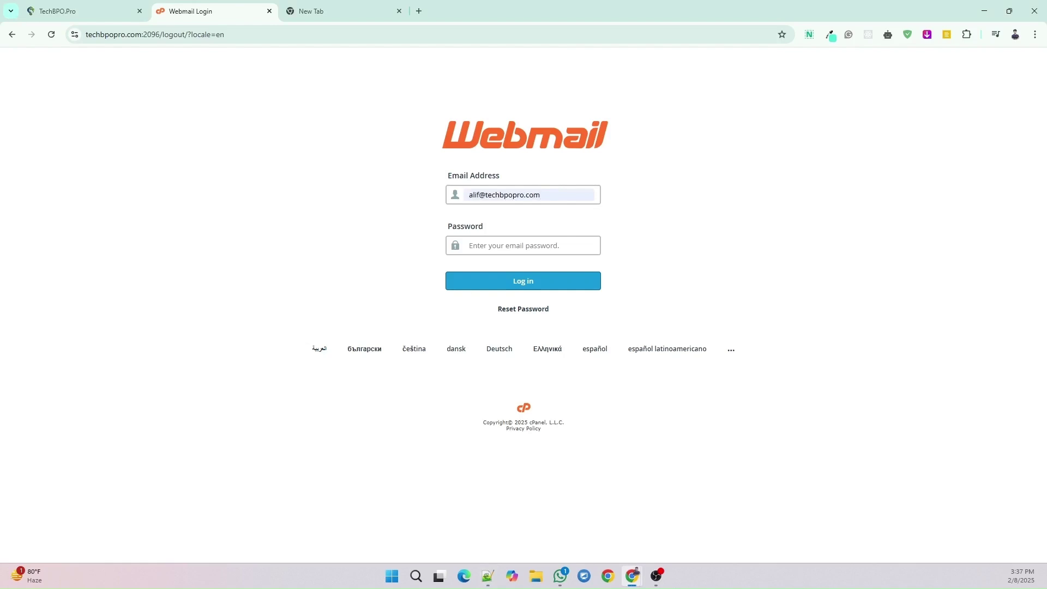
{"action": "key", "text": "alt+Tab"}
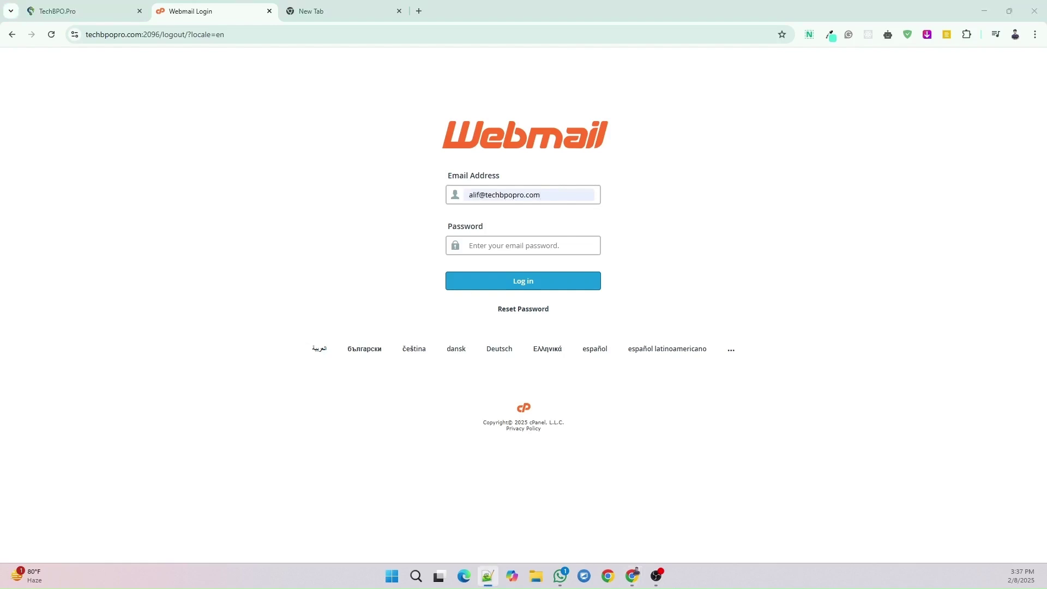
{"action": "left_click", "coordinate": [513, 249]}
{"action": "key", "text": "ctrl+v"}
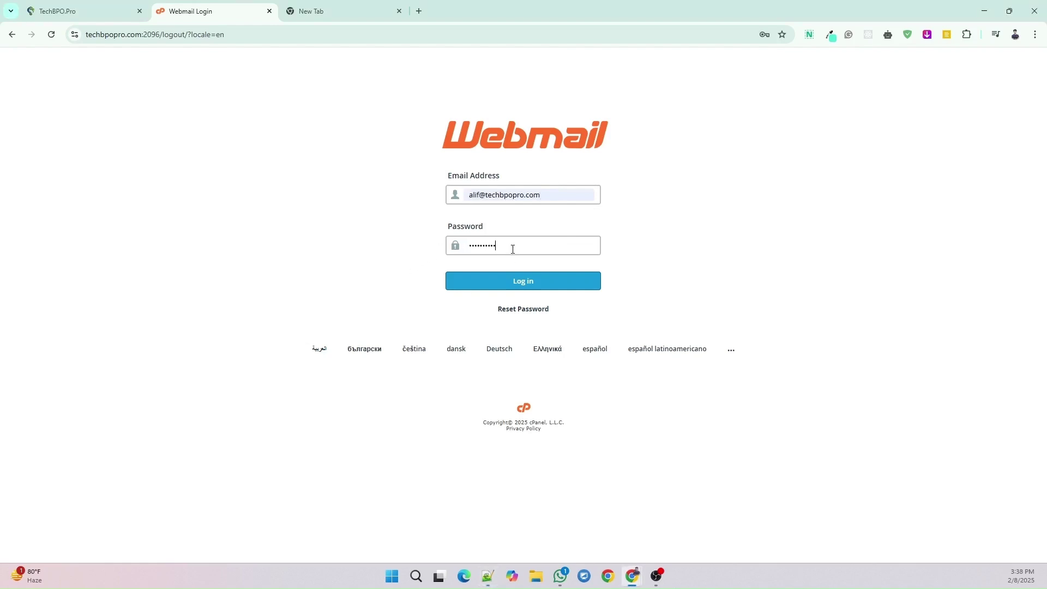
{"action": "left_click", "coordinate": [508, 281]}
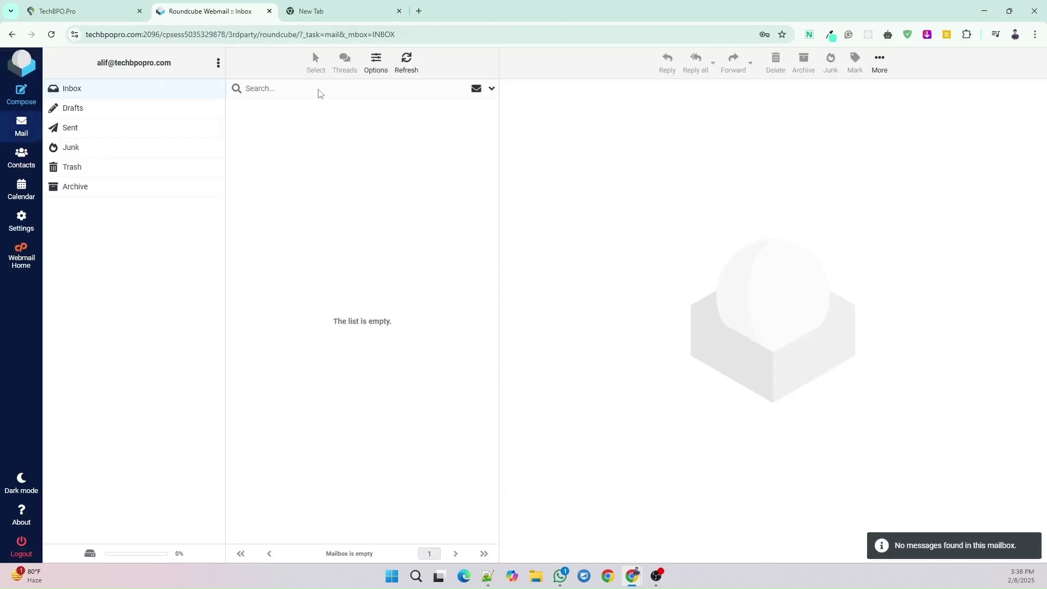
Step: Switch to Gmail and open its Accounts and Import settings
{"action": "left_click", "coordinate": [342, 7]}
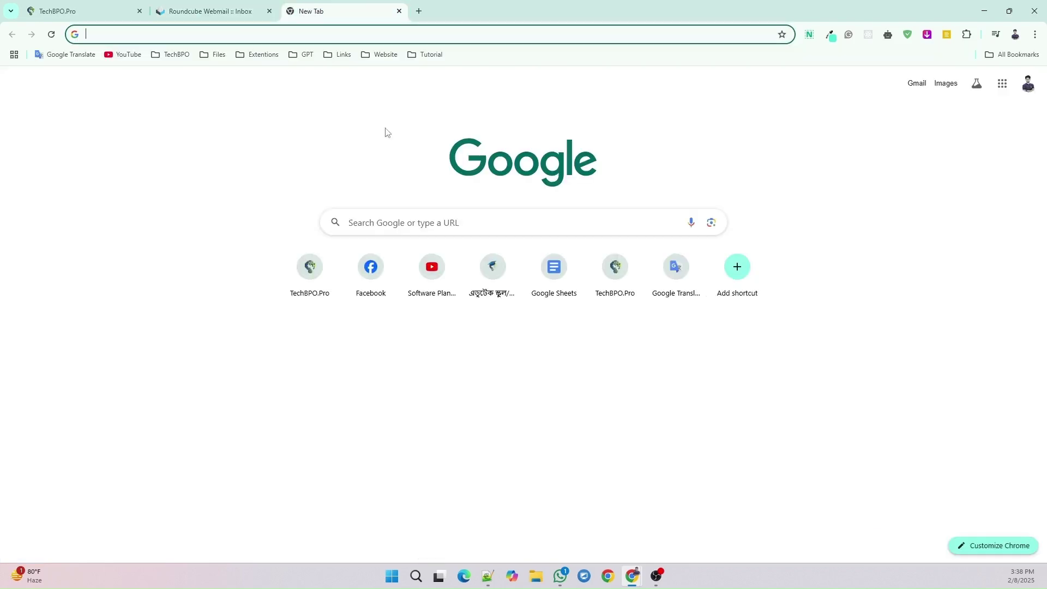
{"action": "left_click", "coordinate": [916, 77]}
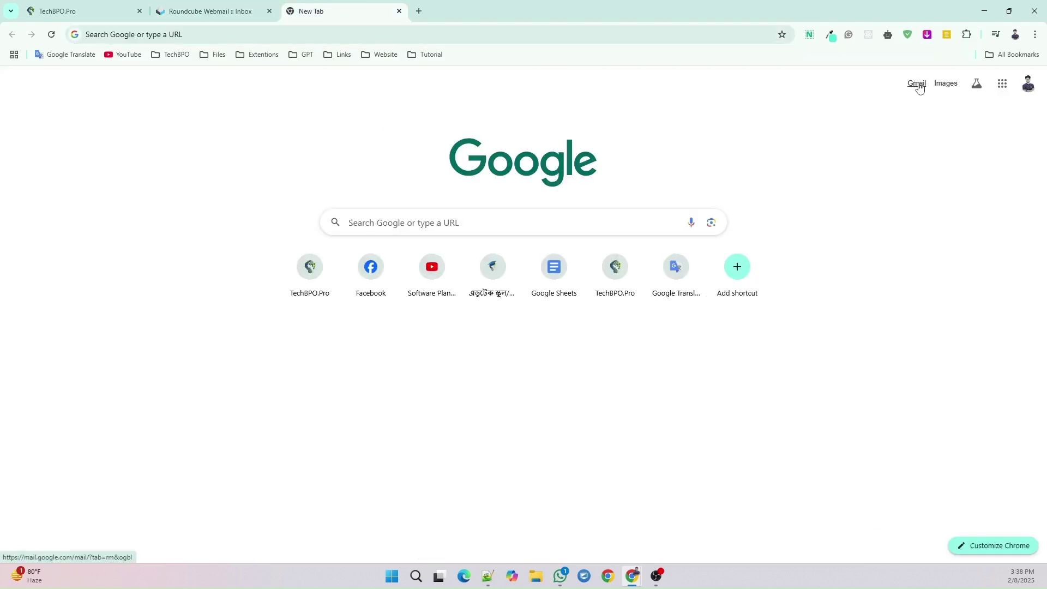
{"action": "left_click", "coordinate": [917, 84]}
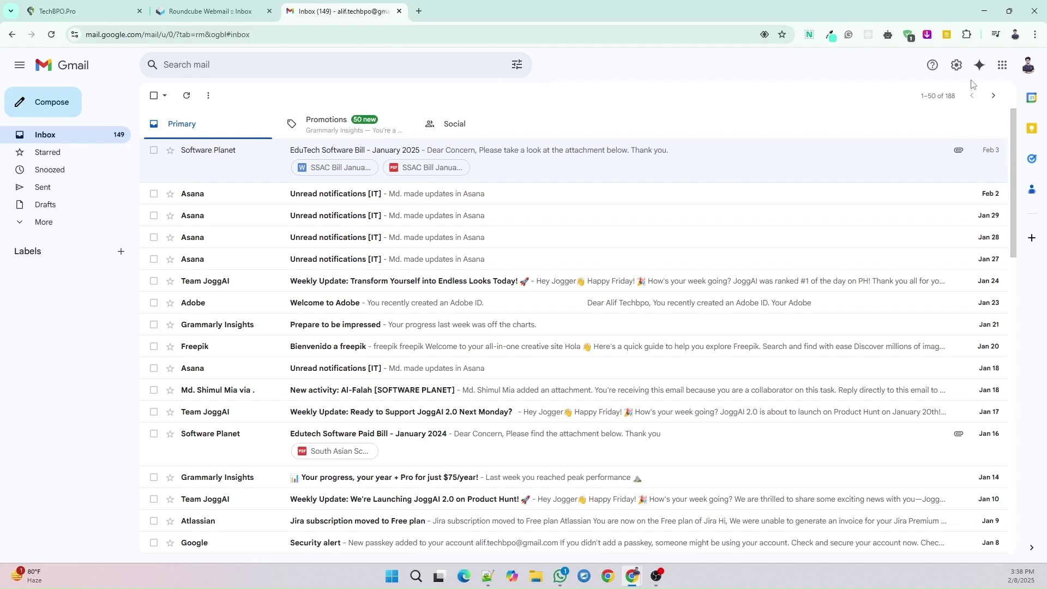
{"action": "left_click", "coordinate": [958, 66]}
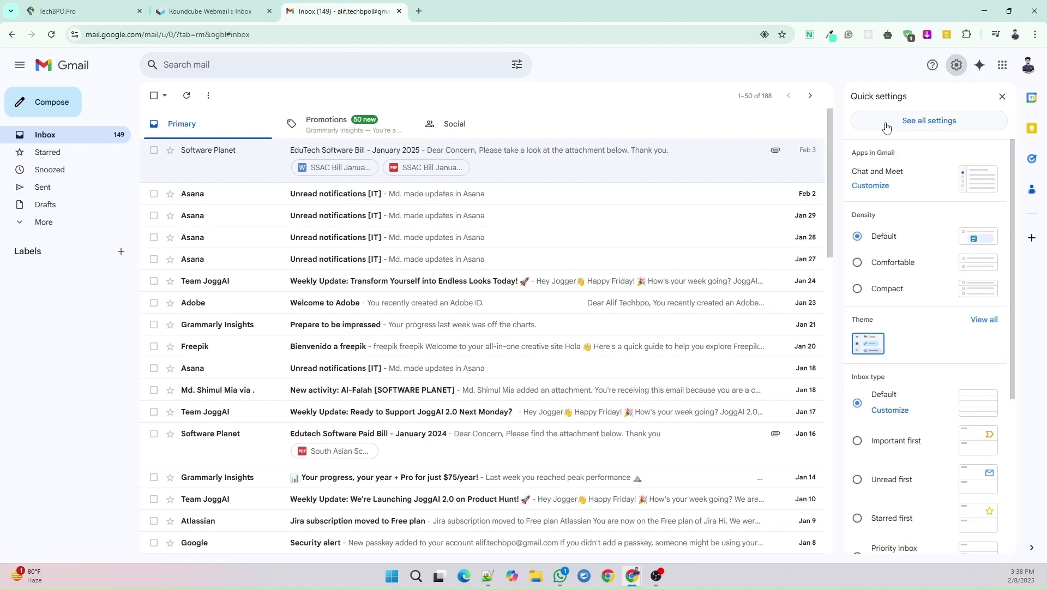
{"action": "left_click", "coordinate": [949, 128]}
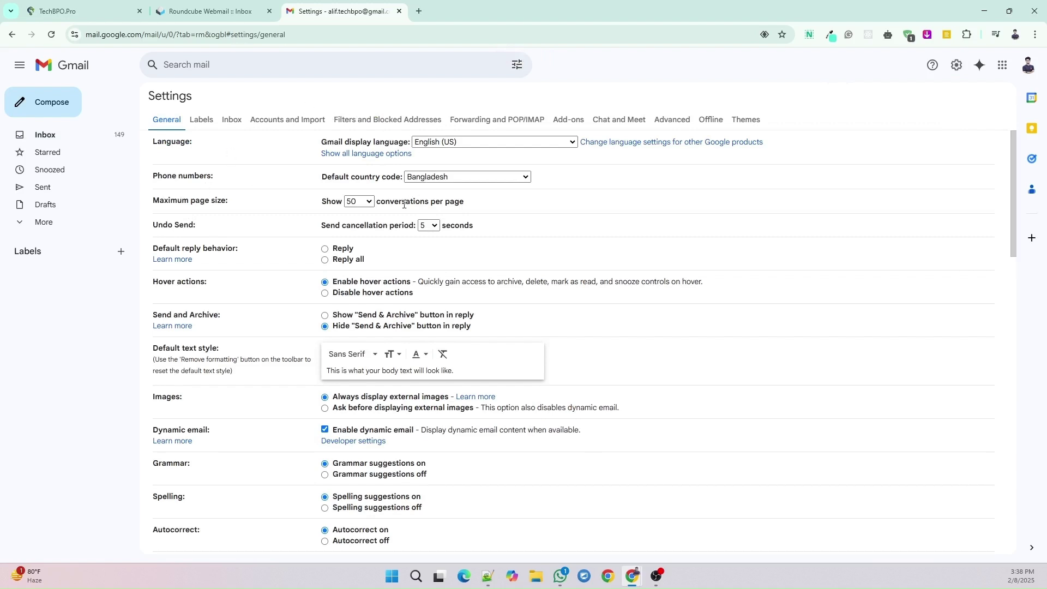
{"action": "left_click", "coordinate": [281, 122]}
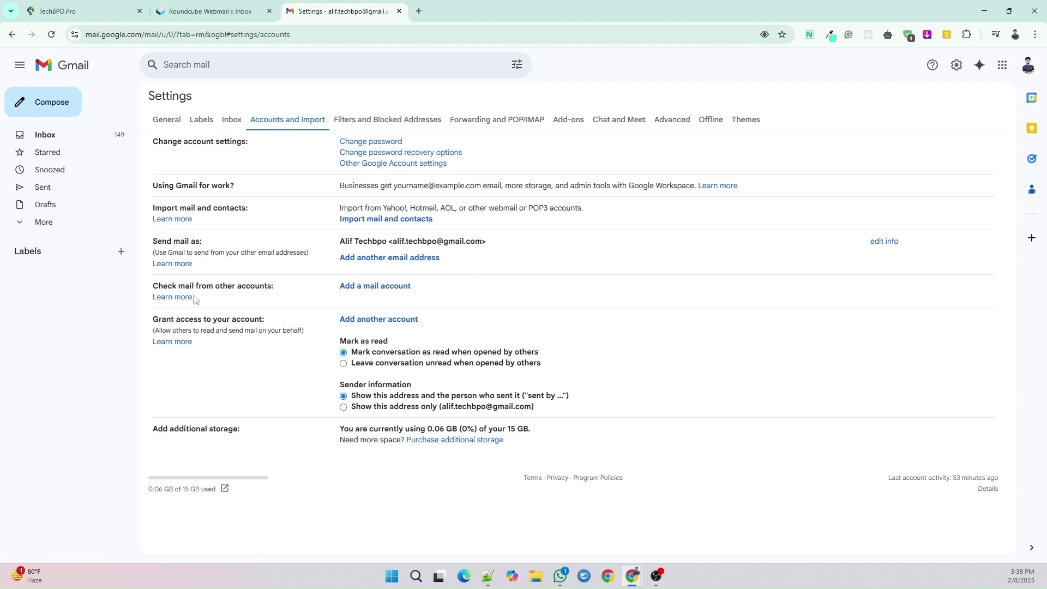
Step: Start adding another send-as address, shorten the sender name to the first name, enter the webmail address as an alias and continue to the SMTP settings
{"action": "left_click", "coordinate": [393, 264]}
{"action": "left_click_drag", "start_coordinate": [198, 133], "coordinate": [501, 143]}
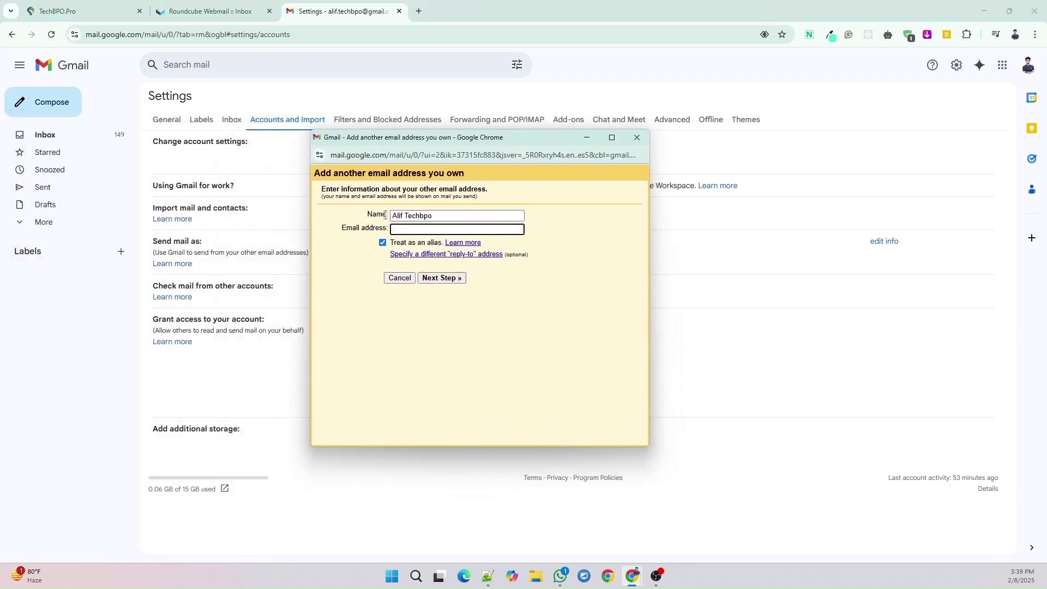
{"action": "left_click_drag", "start_coordinate": [405, 218], "coordinate": [441, 217]}
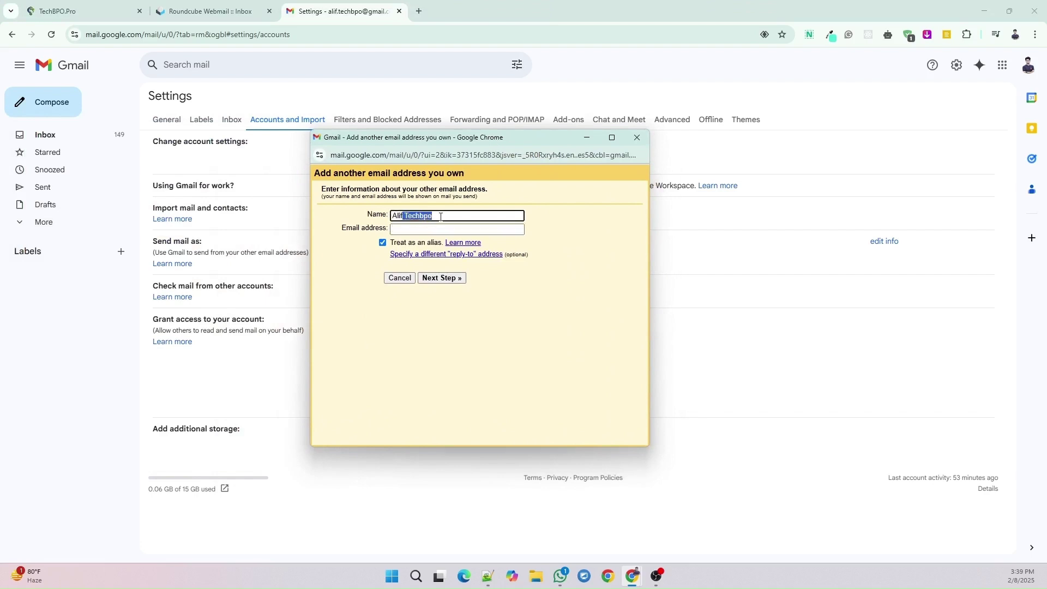
{"action": "key", "text": "BackSpace"}
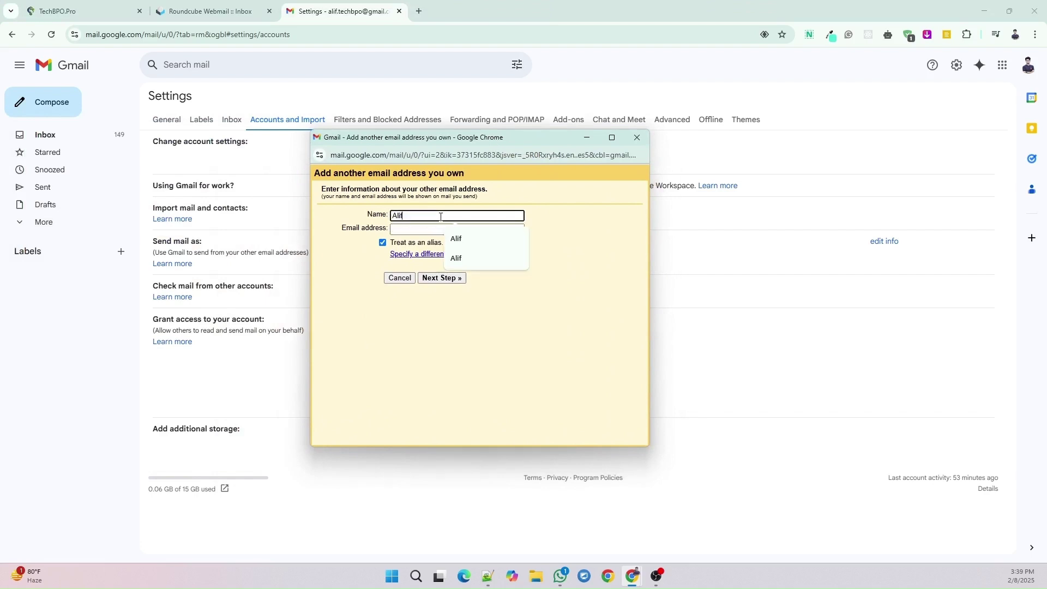
{"action": "left_click", "coordinate": [412, 230]}
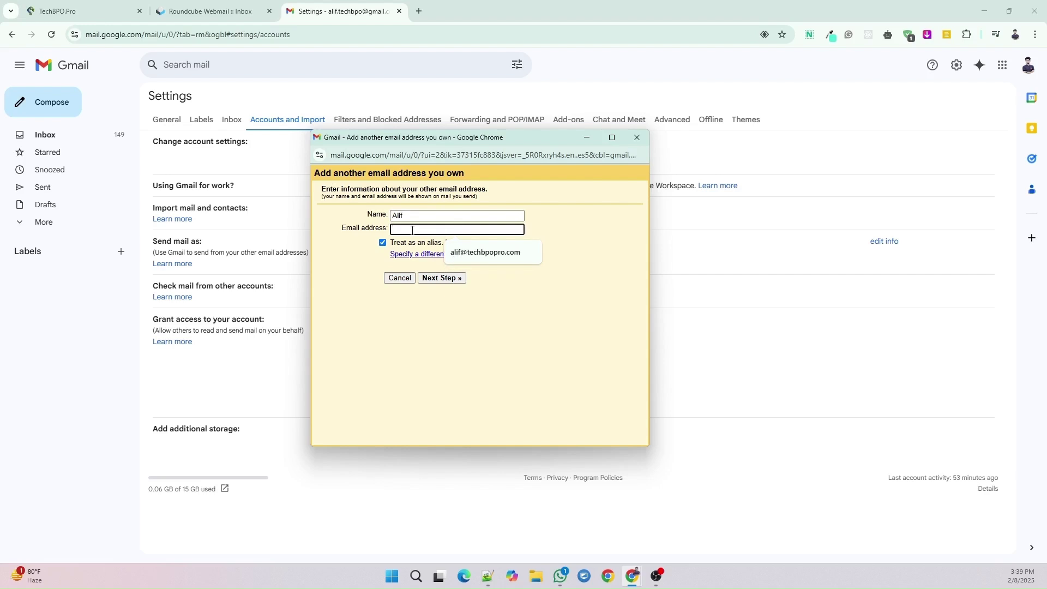
{"action": "left_click", "coordinate": [485, 260]}
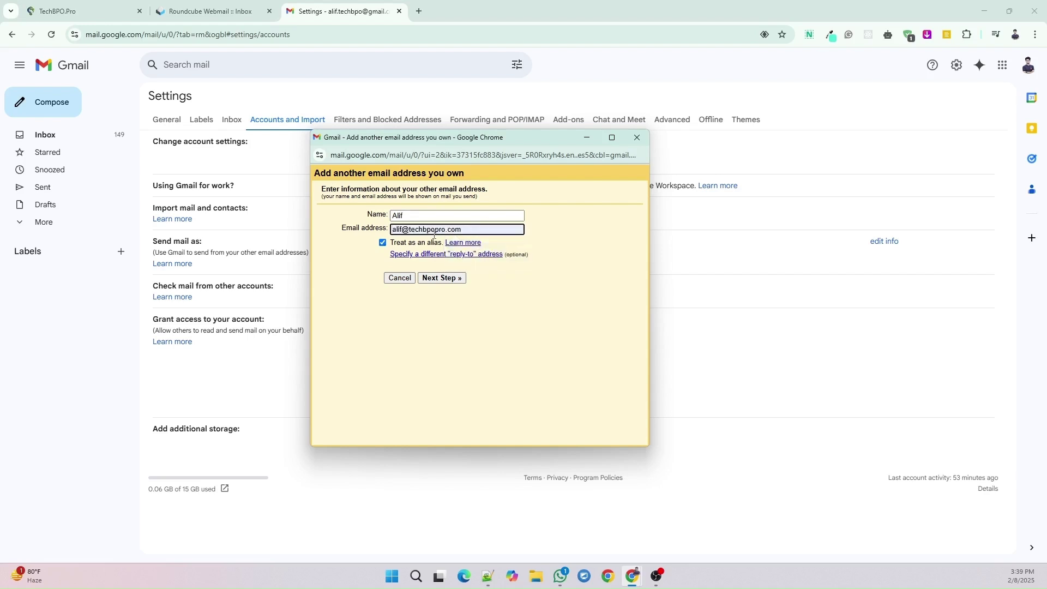
{"action": "left_click", "coordinate": [443, 279]}
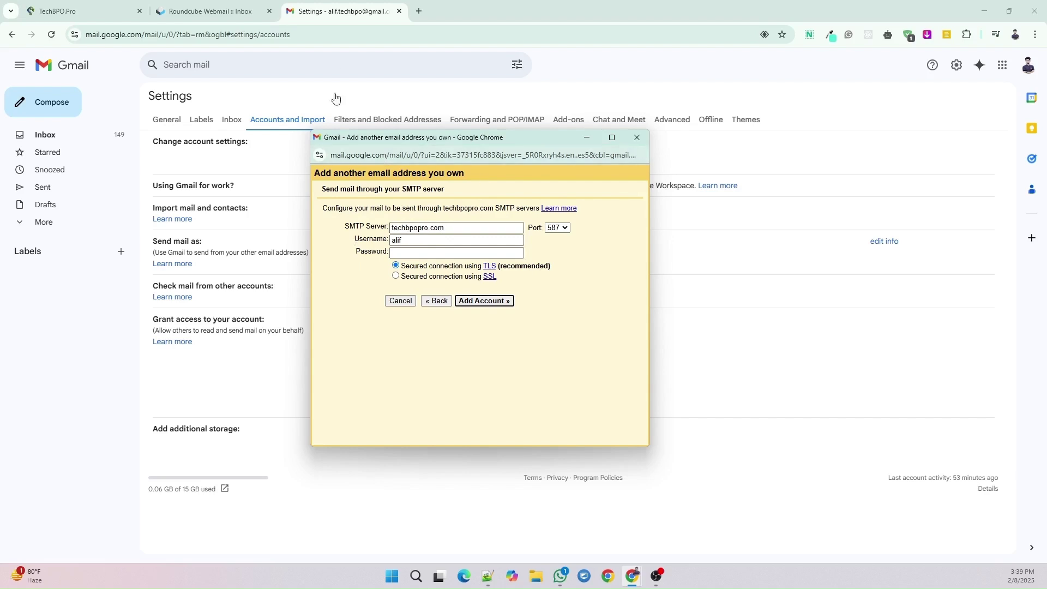
Step: In webmail, open the Configure Mail Client page and look up the outgoing server and SMTP port in the manual settings
{"action": "left_click", "coordinate": [212, 7]}
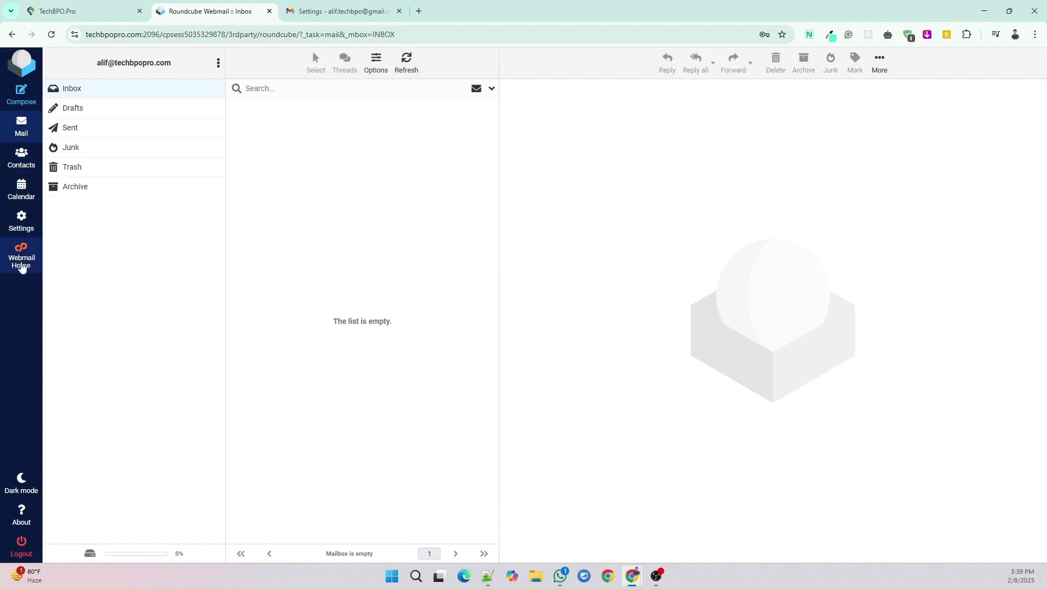
{"action": "left_click", "coordinate": [21, 262]}
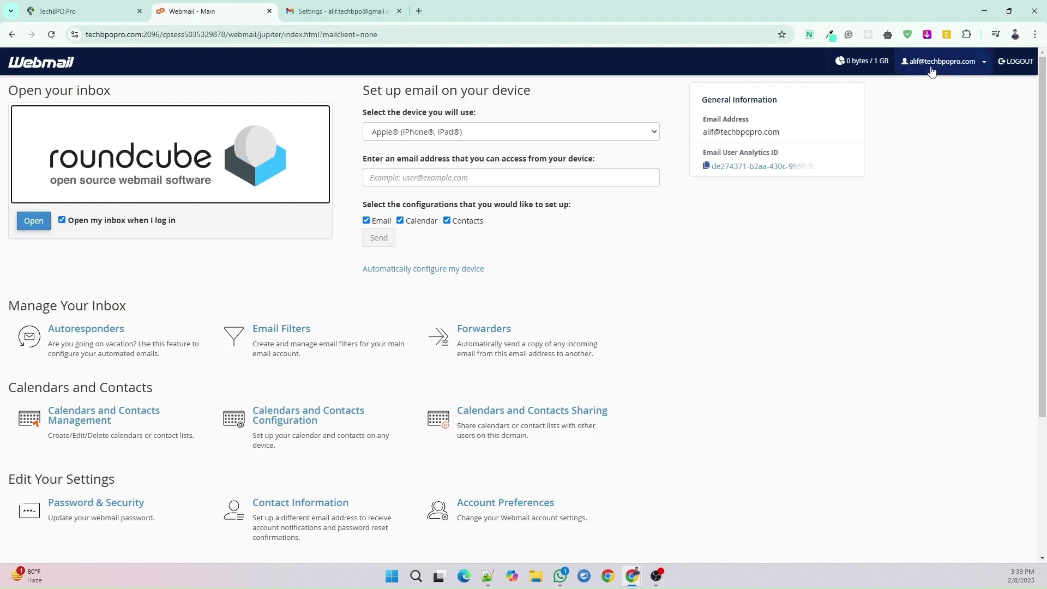
{"action": "left_click", "coordinate": [985, 66]}
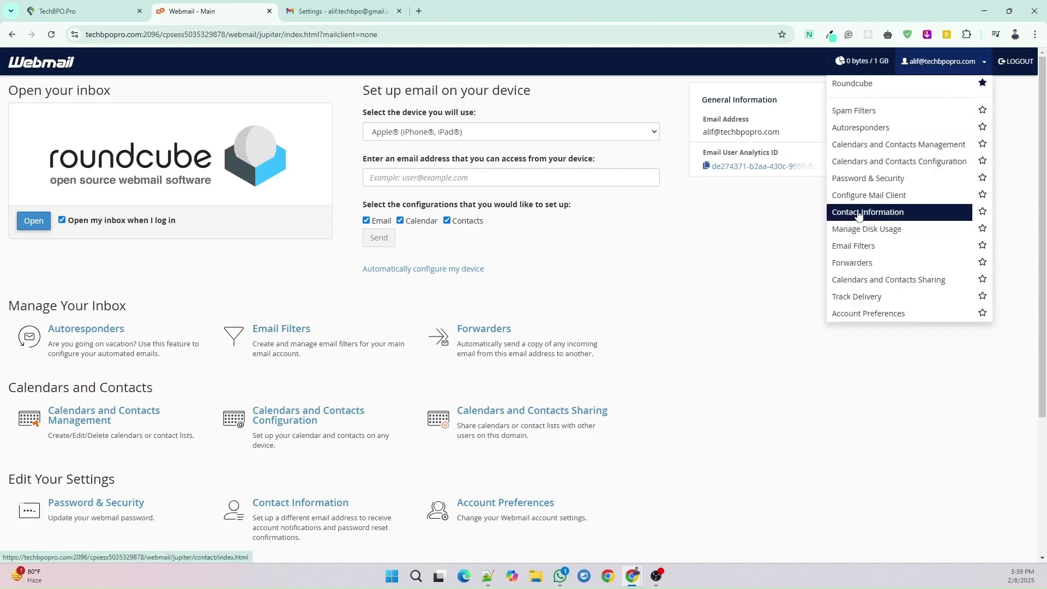
{"action": "left_click", "coordinate": [881, 203]}
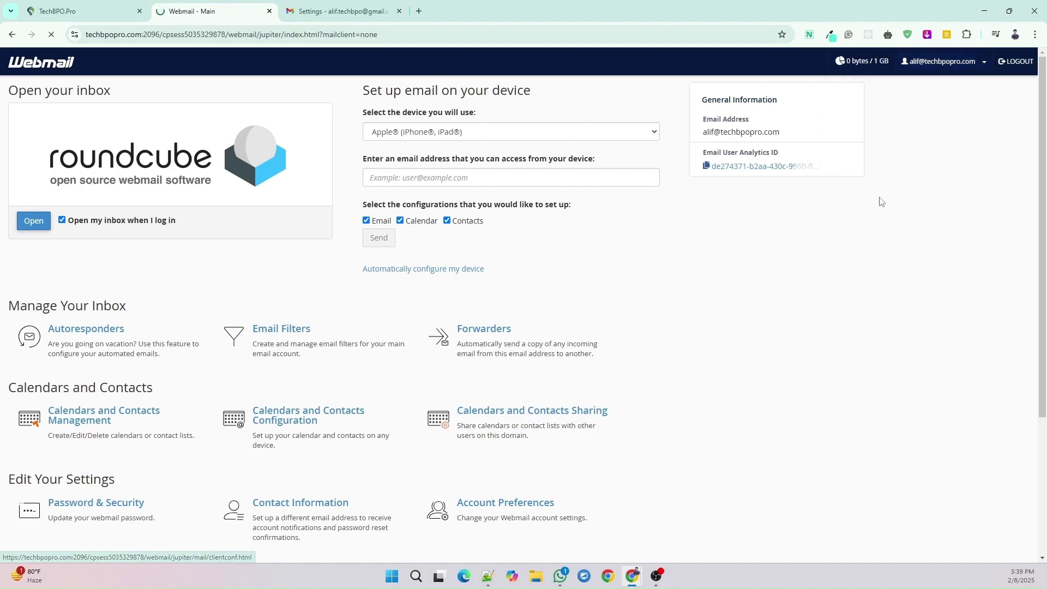
{"action": "scroll", "coordinate": [134, 341], "scroll_direction": "down", "scroll_amount": 2}
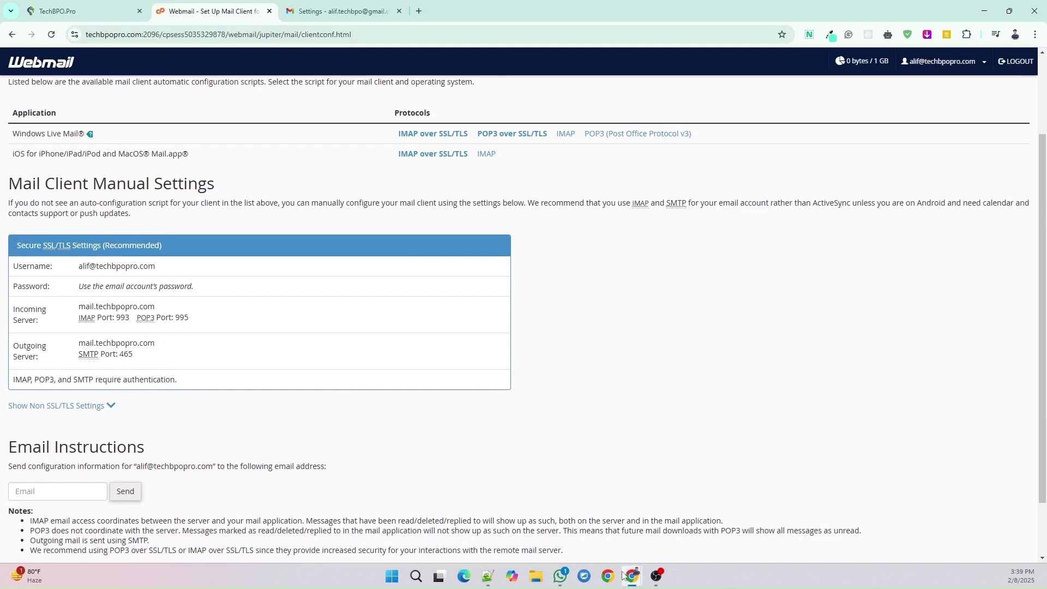
Step: In Gmail's add-address window, set the SMTP server to mail.techbpopro.com and the port to 465
{"action": "mouse_move", "coordinate": [631, 576]}
{"action": "left_click", "coordinate": [747, 519]}
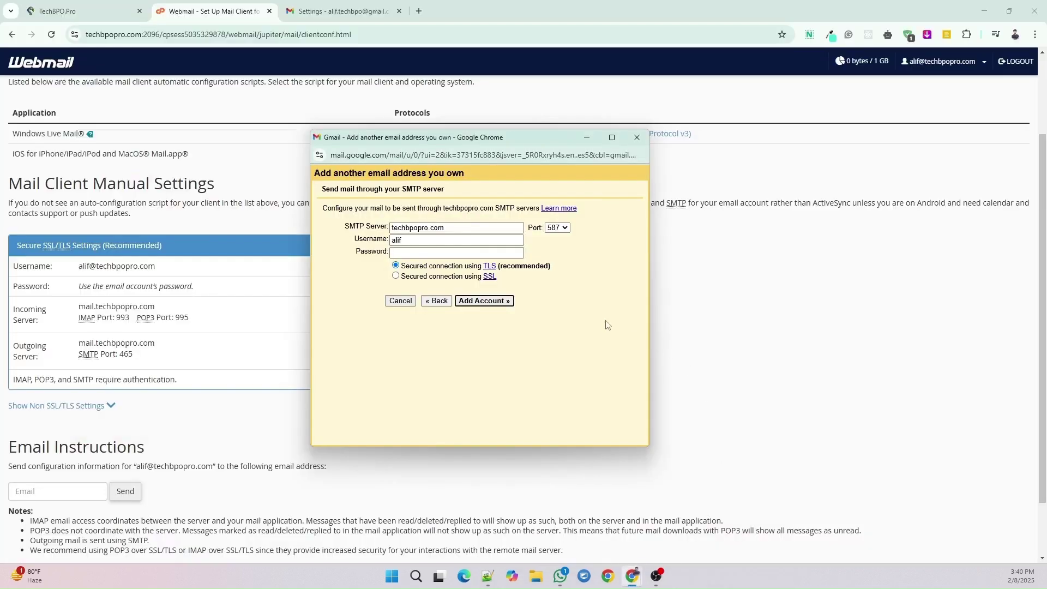
{"action": "left_click_drag", "start_coordinate": [523, 140], "coordinate": [764, 171]}
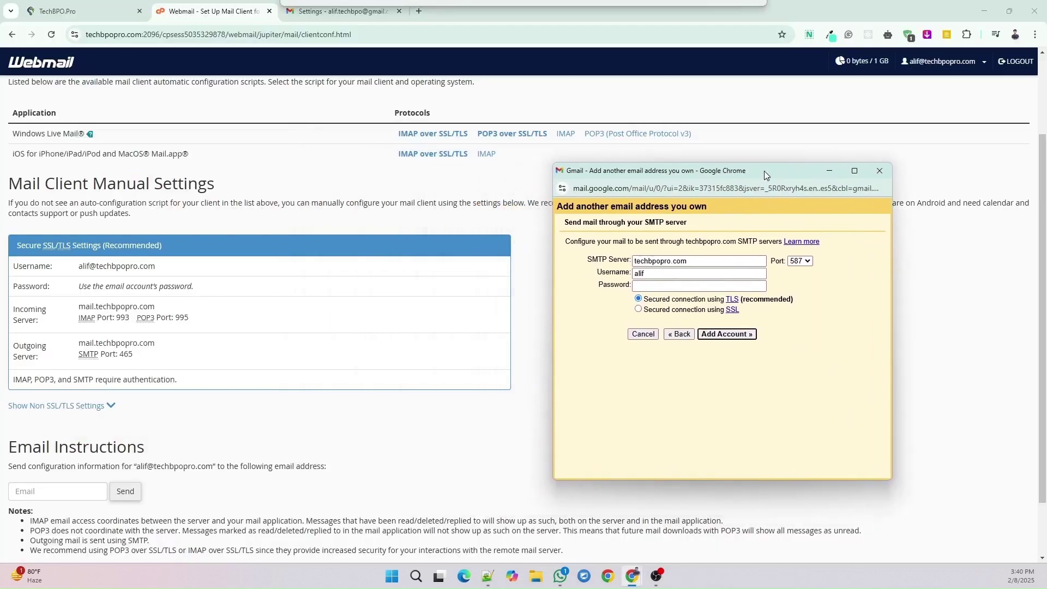
{"action": "left_click", "coordinate": [634, 262]}
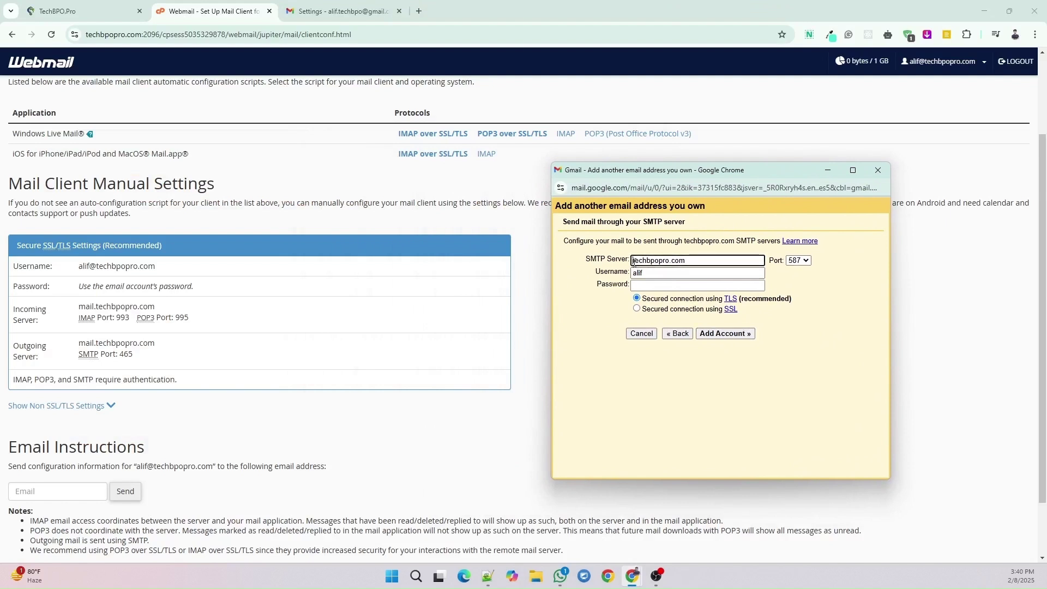
{"action": "type", "text": "mail."}
{"action": "left_click", "coordinate": [804, 261]}
{"action": "left_click", "coordinate": [801, 287]}
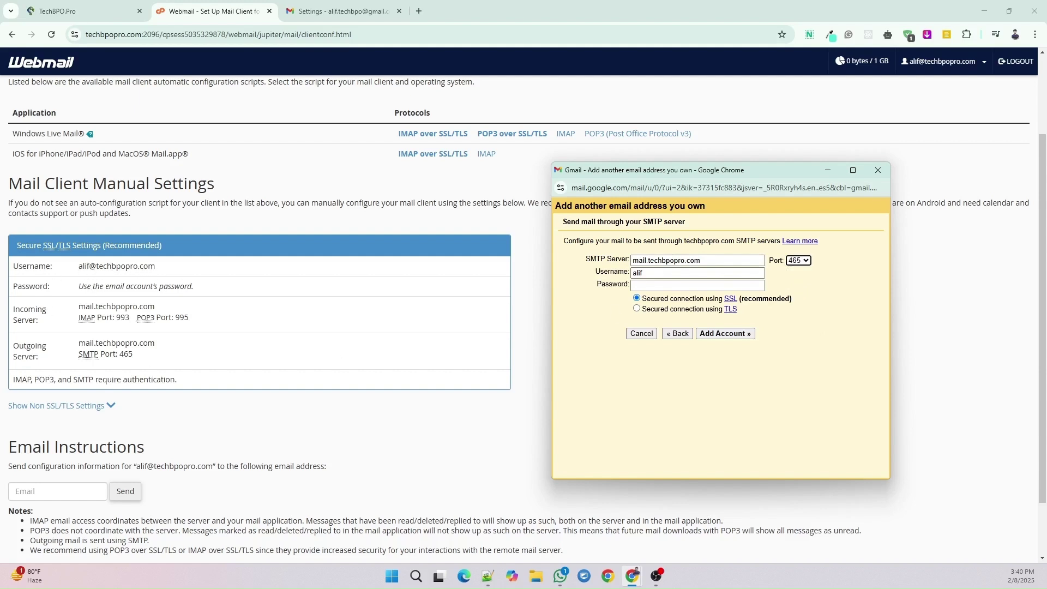
Step: Enter the full webmail address as the SMTP username, paste the account password and add the account with the SSL connection
{"action": "key", "text": "alt+Tab"}
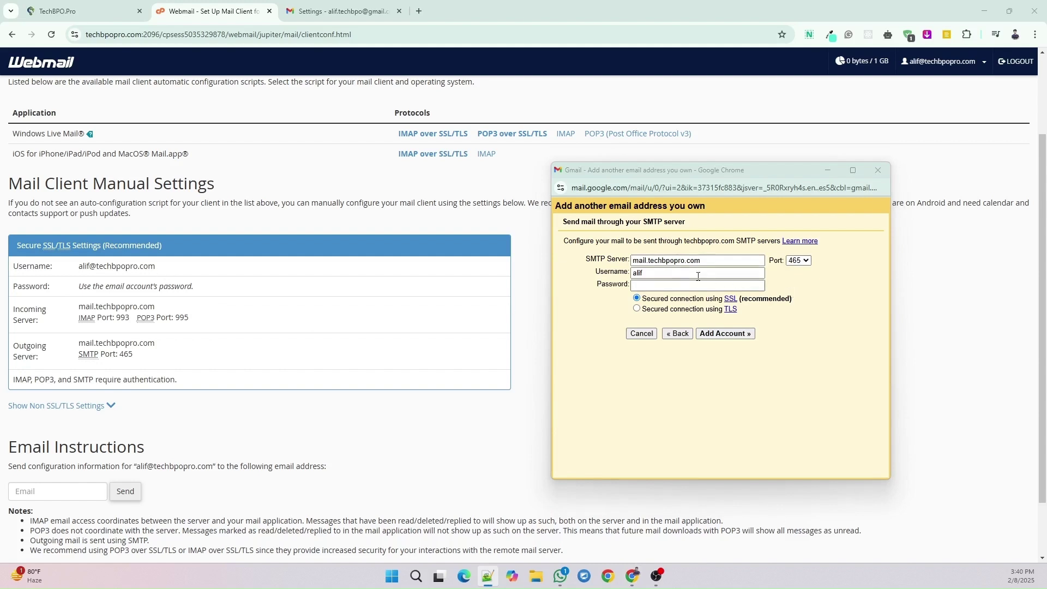
{"action": "left_click", "coordinate": [615, 274]}
{"action": "key", "text": "ctrl+v"}
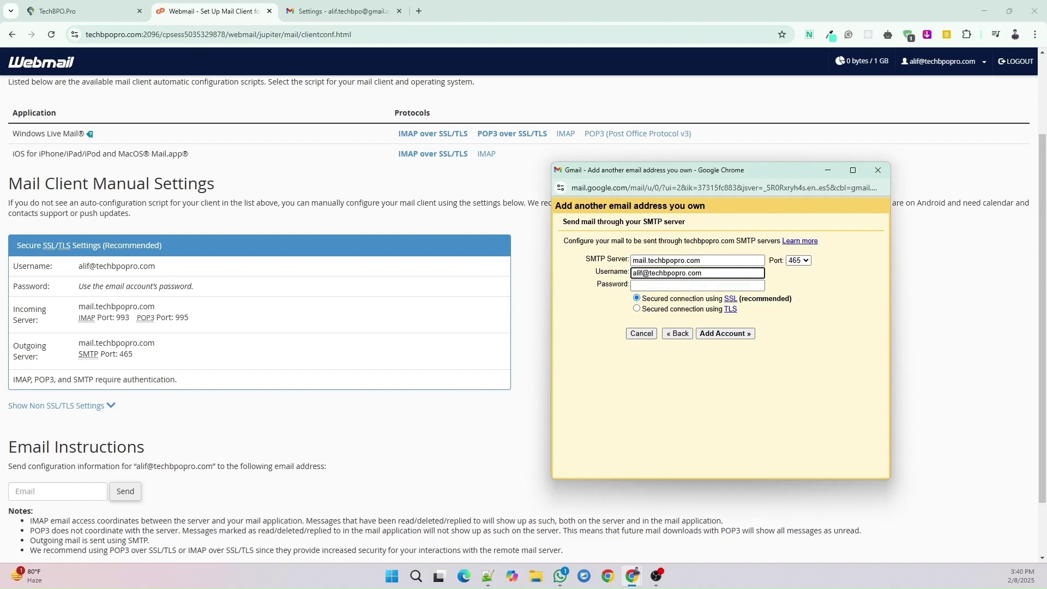
{"action": "key", "text": "alt+Tab"}
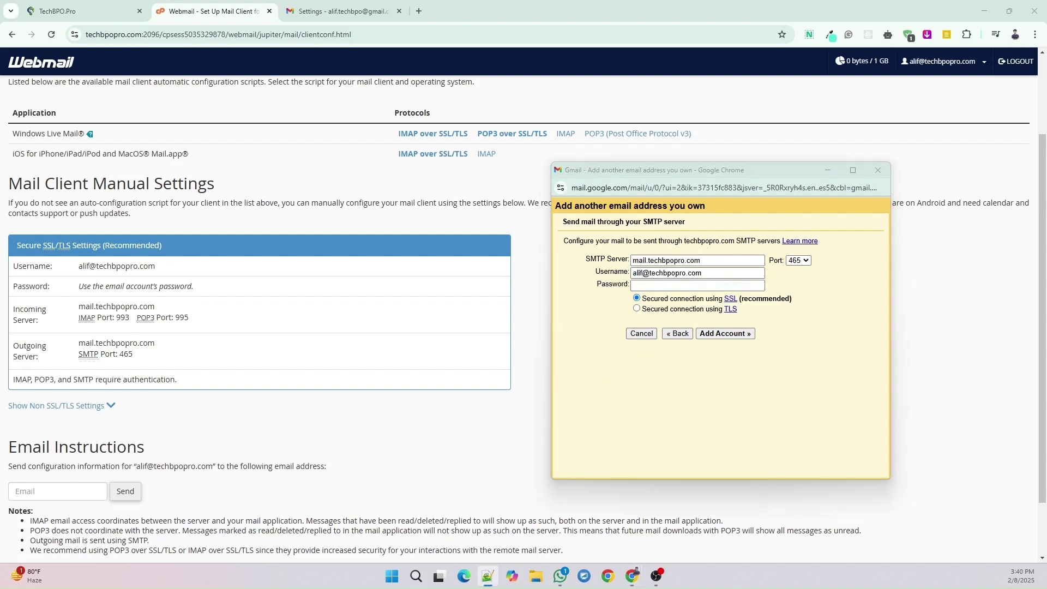
{"action": "left_click", "coordinate": [666, 286]}
{"action": "key", "text": "ctrl+v"}
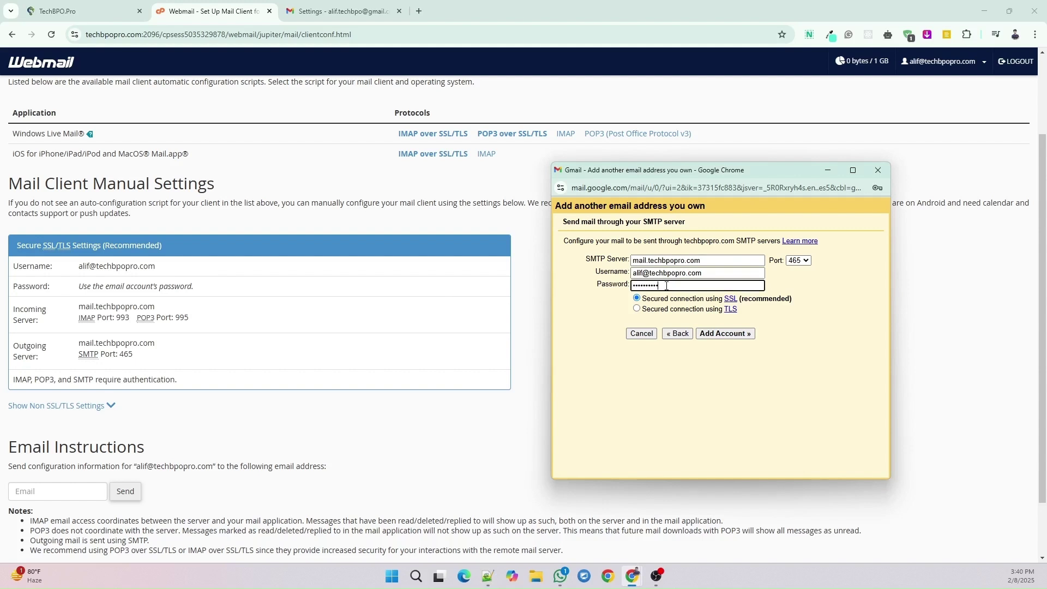
{"action": "left_click", "coordinate": [738, 338]}
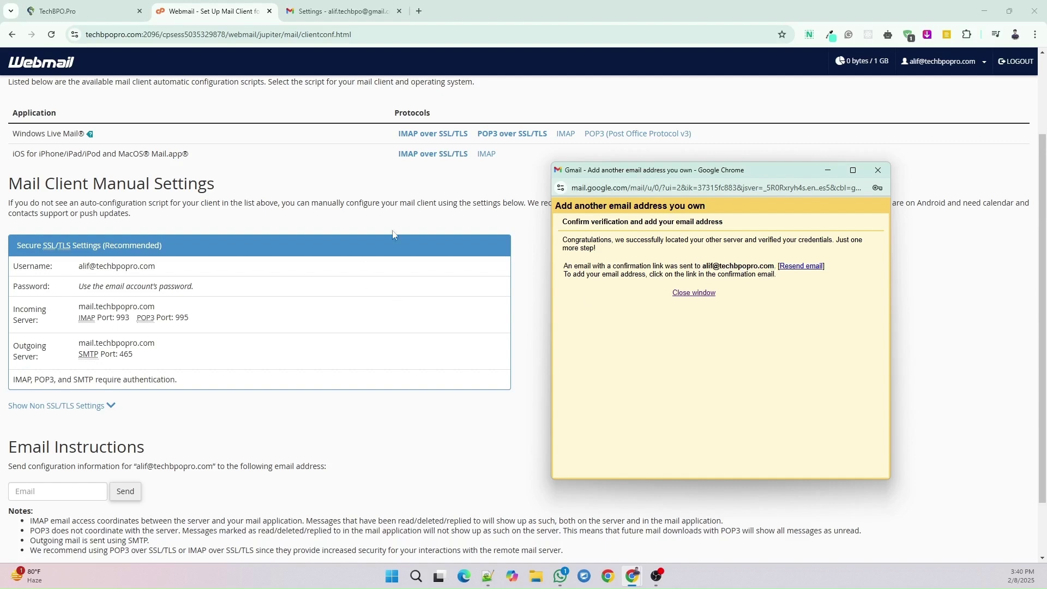
Step: Return to the webmail inbox, reload it and open the Gmail Team's Send Mail as confirmation message
{"action": "left_click", "coordinate": [48, 71]}
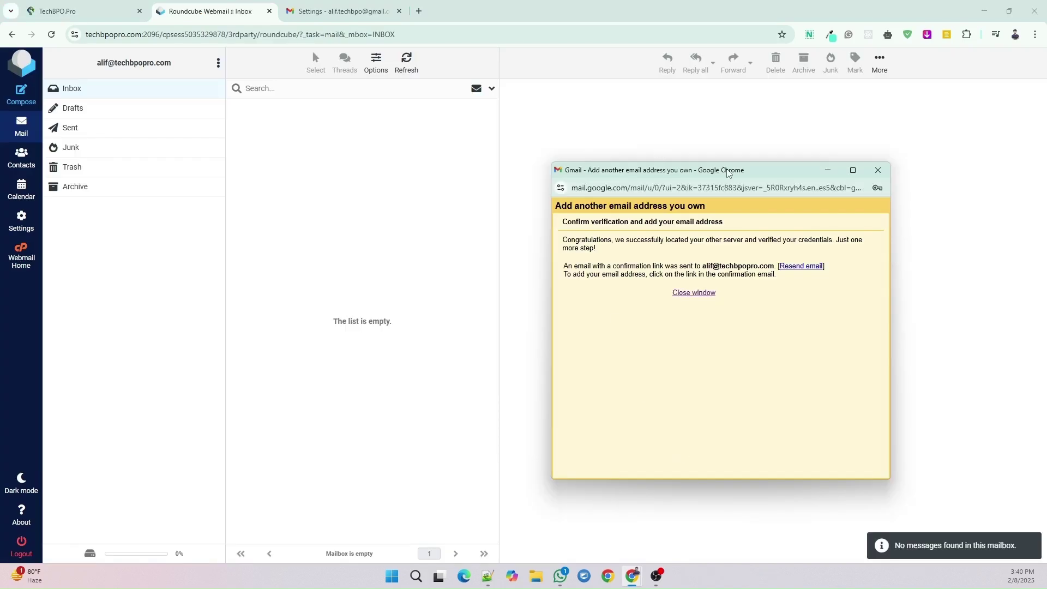
{"action": "left_click_drag", "start_coordinate": [730, 173], "coordinate": [749, 157]}
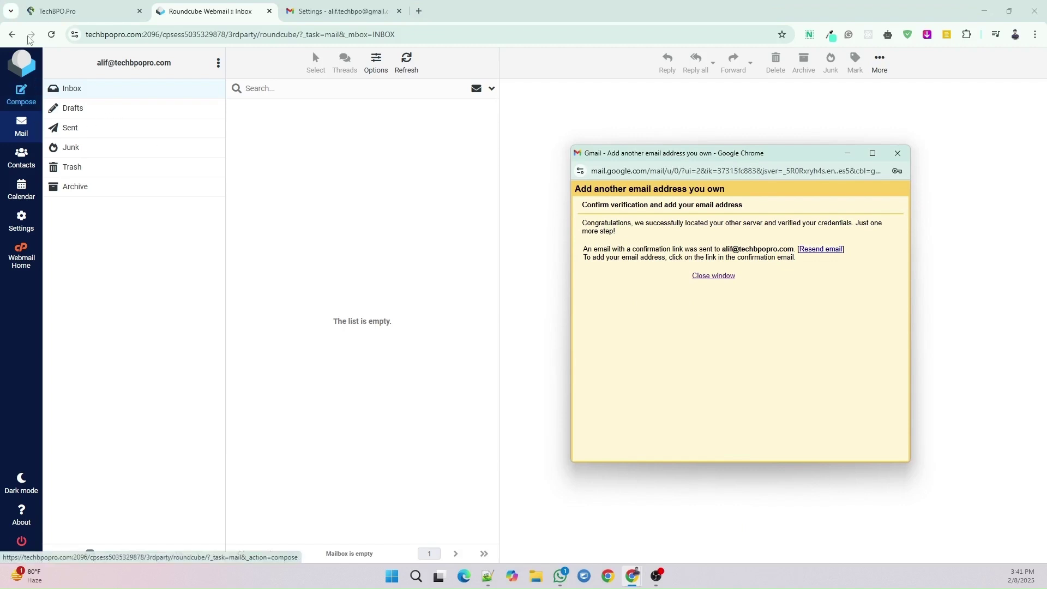
{"action": "left_click", "coordinate": [51, 35]}
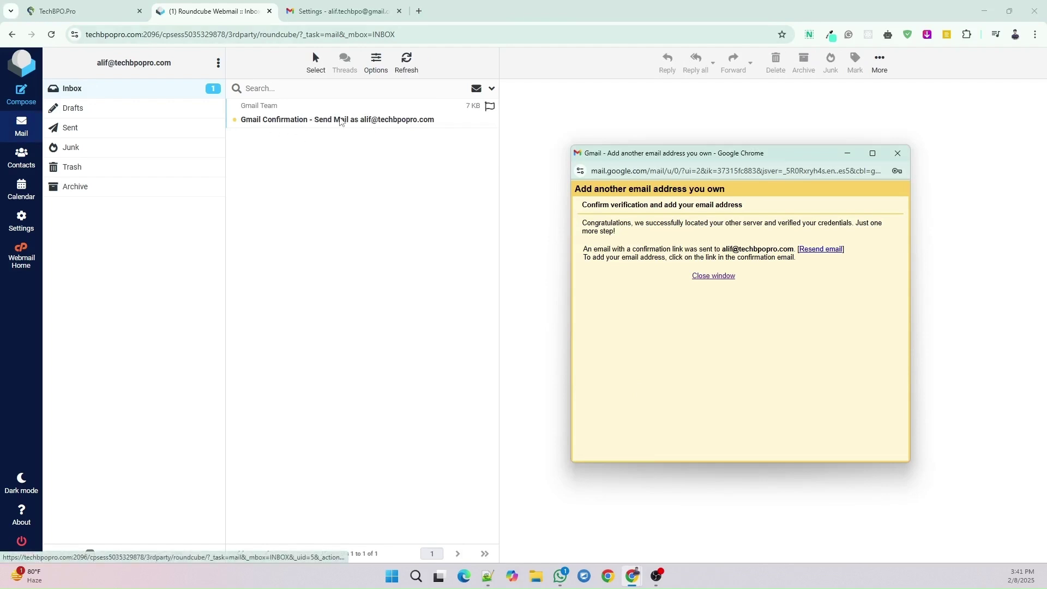
{"action": "left_click", "coordinate": [340, 121]}
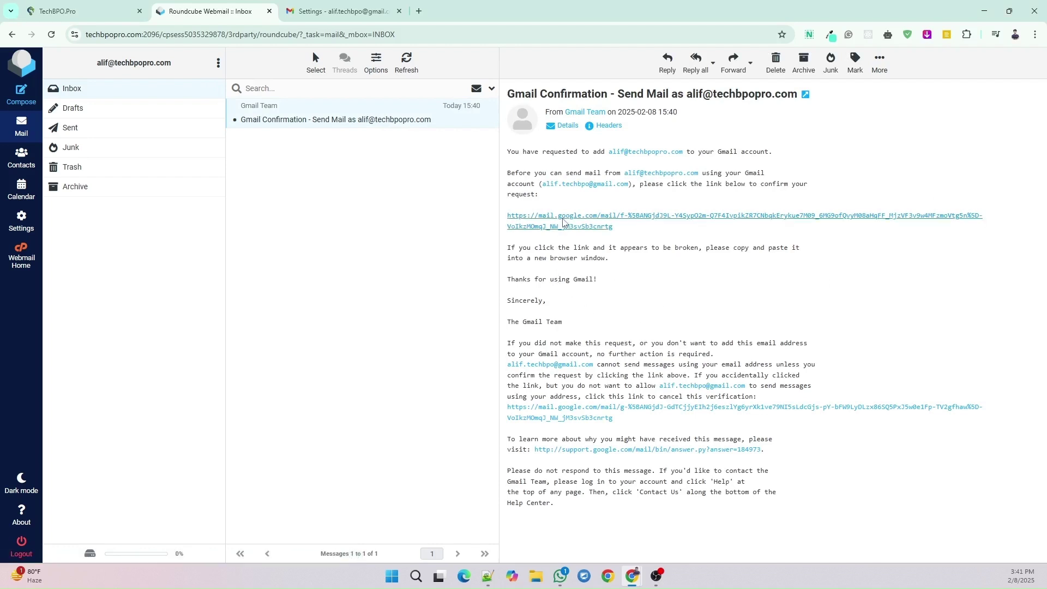
Step: Follow the confirmation link in the Gmail Team message and confirm sending mail as the webmail address
{"action": "left_click", "coordinate": [564, 222]}
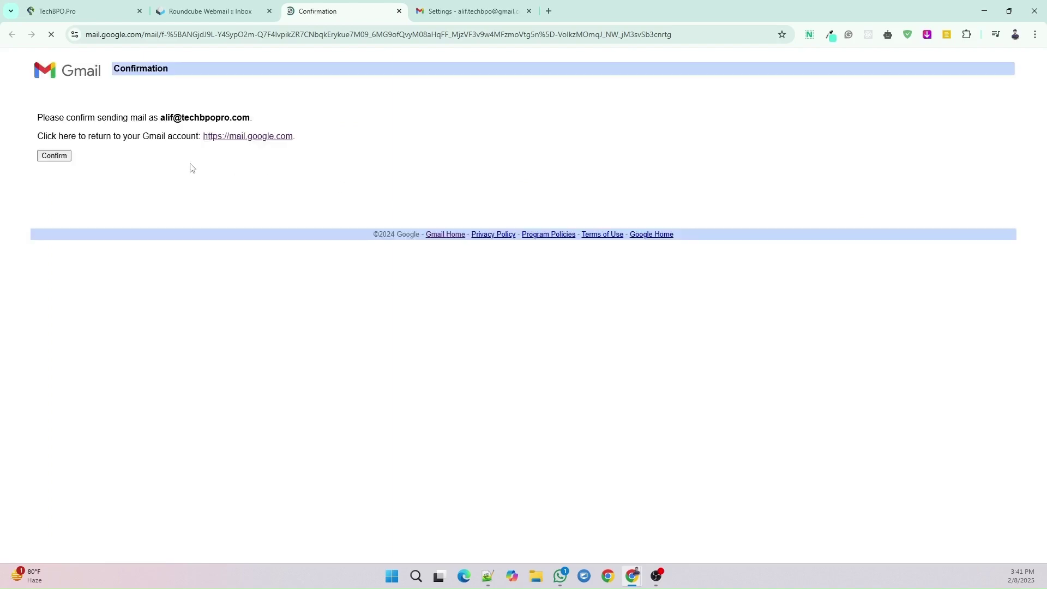
{"action": "left_click", "coordinate": [59, 159]}
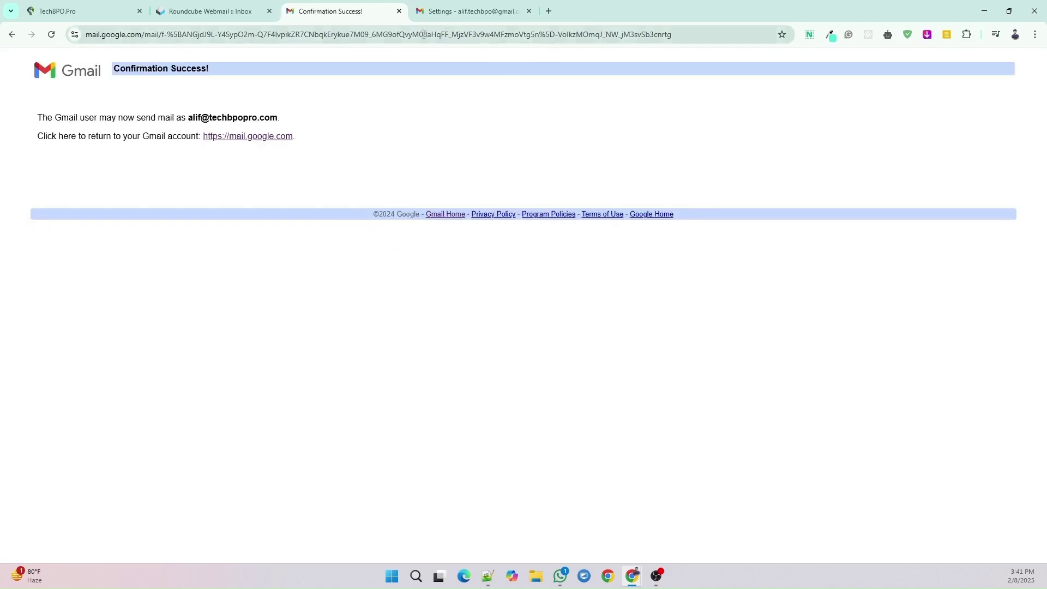
{"action": "left_click", "coordinate": [461, 10]}
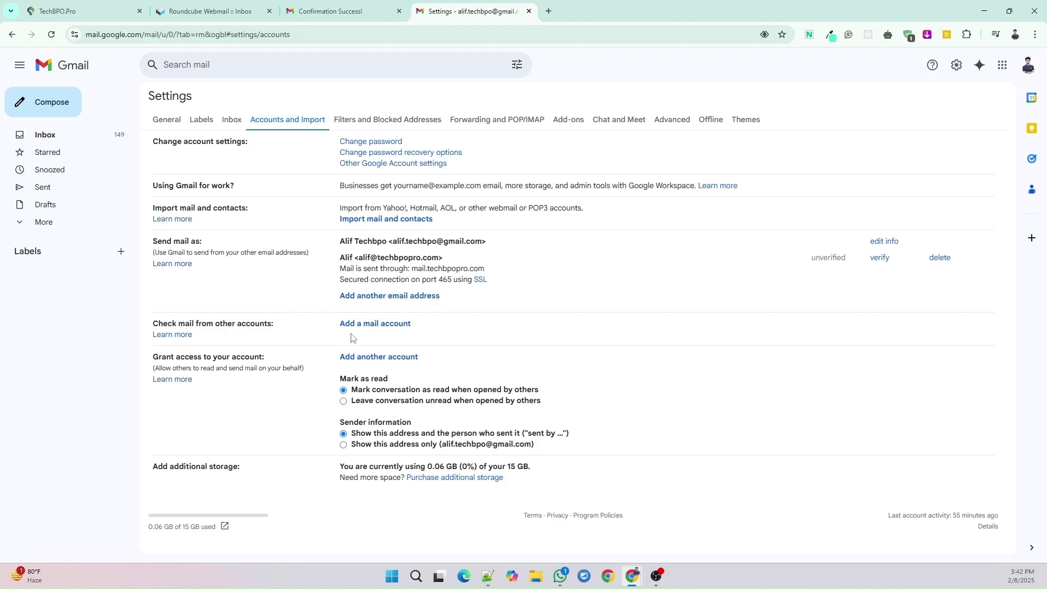
{"action": "left_click", "coordinate": [396, 327]}
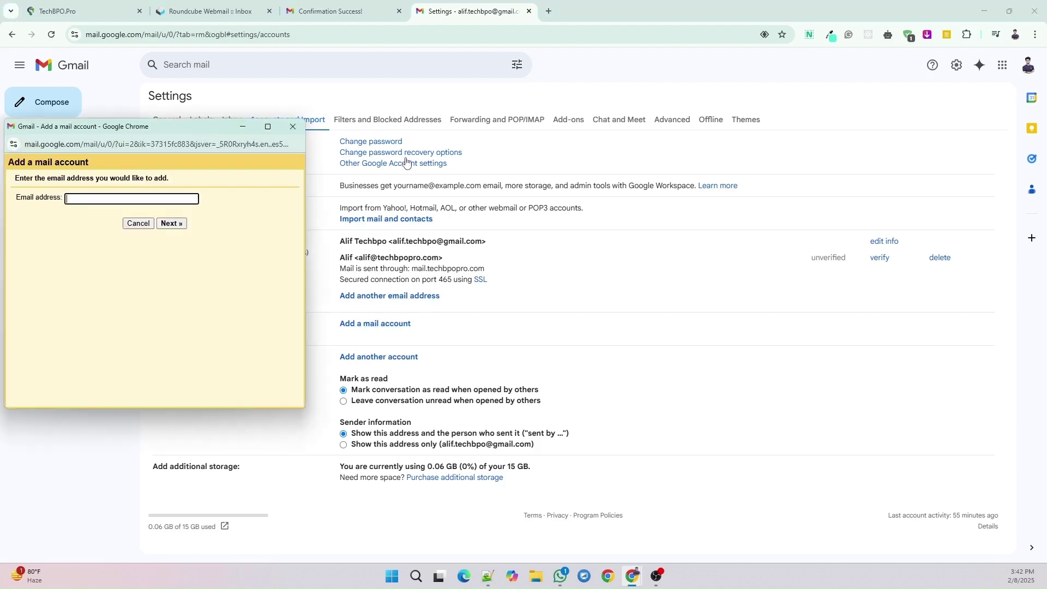
{"action": "left_click_drag", "start_coordinate": [144, 130], "coordinate": [658, 157]}
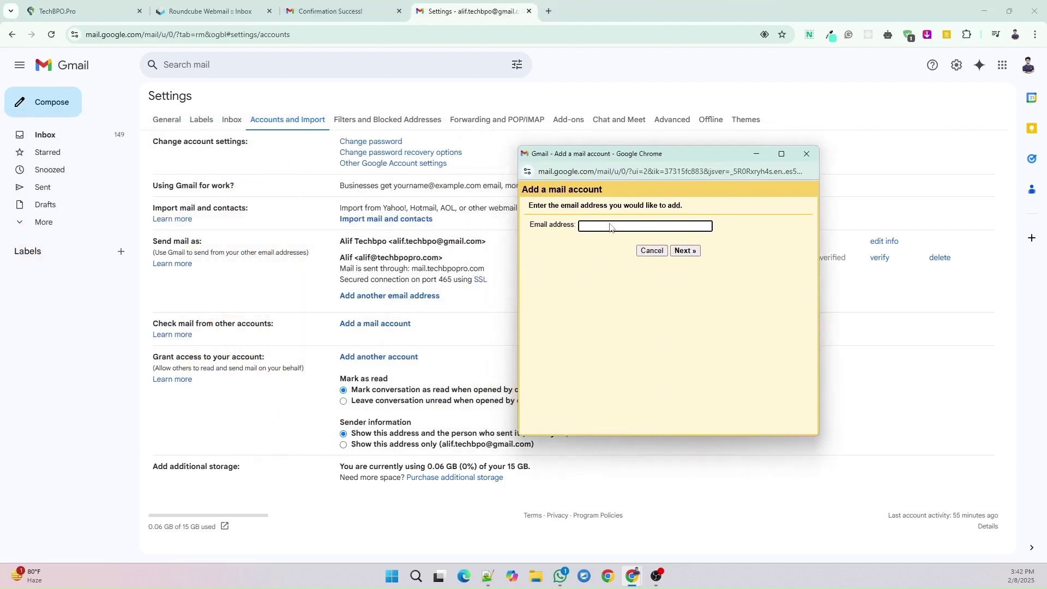
{"action": "key", "text": "alt+Tab"}
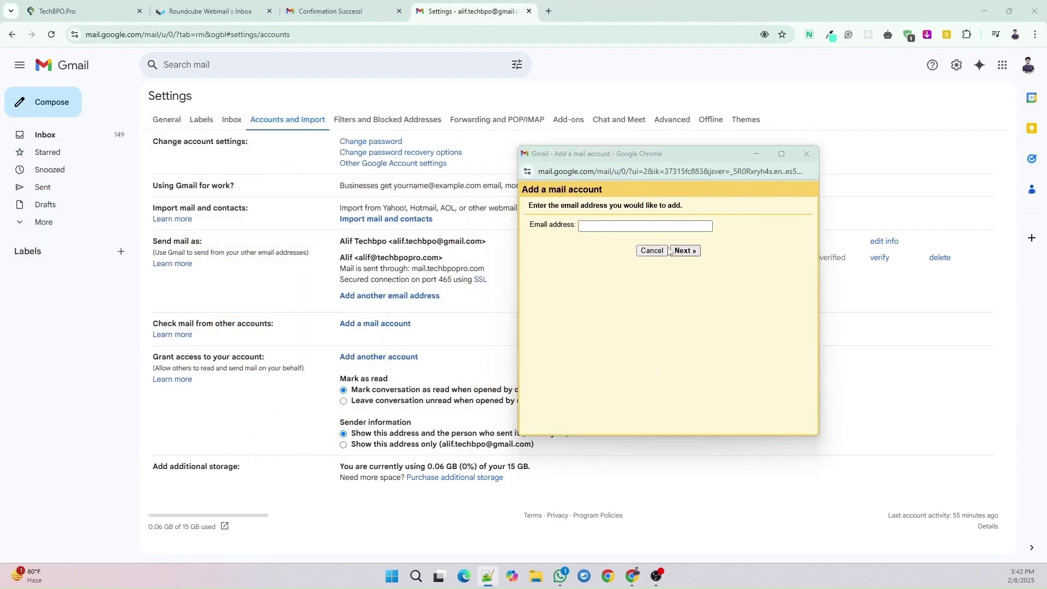
{"action": "left_click", "coordinate": [601, 227]}
{"action": "key", "text": "ctrl+v"}
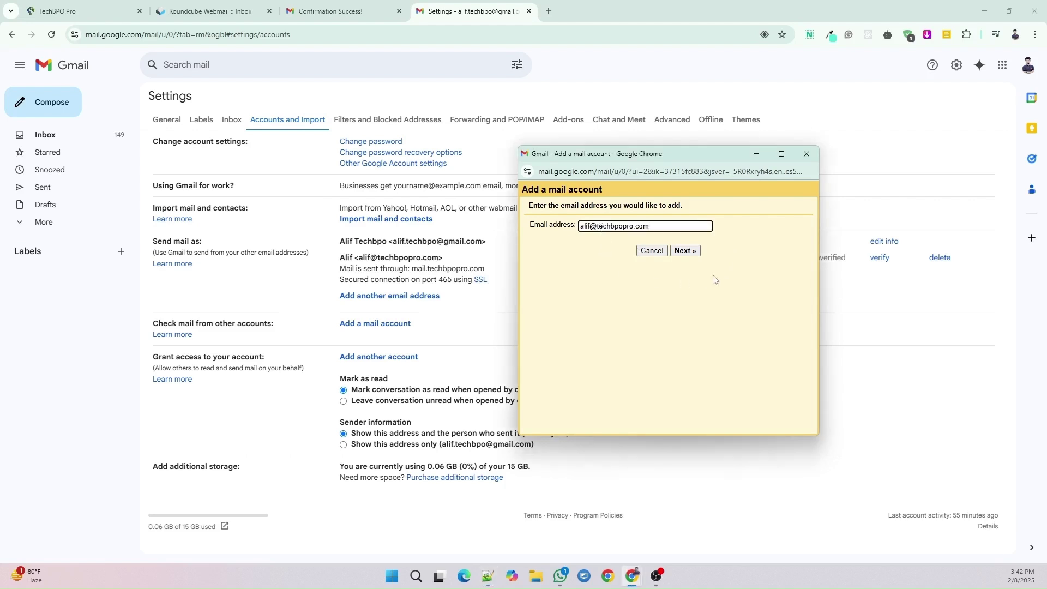
{"action": "left_click", "coordinate": [685, 250]}
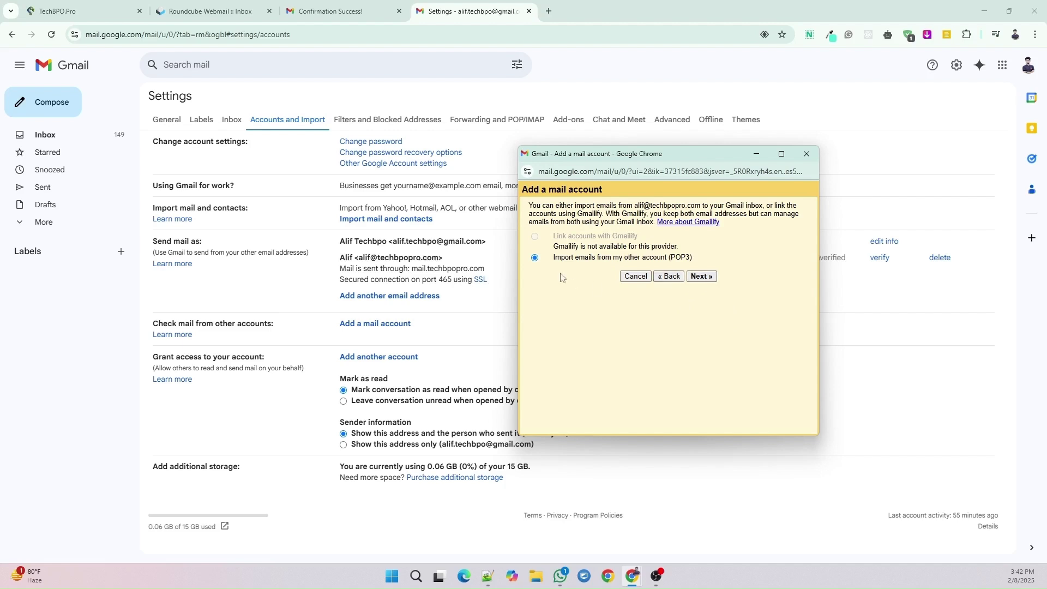
{"action": "left_click", "coordinate": [702, 277]}
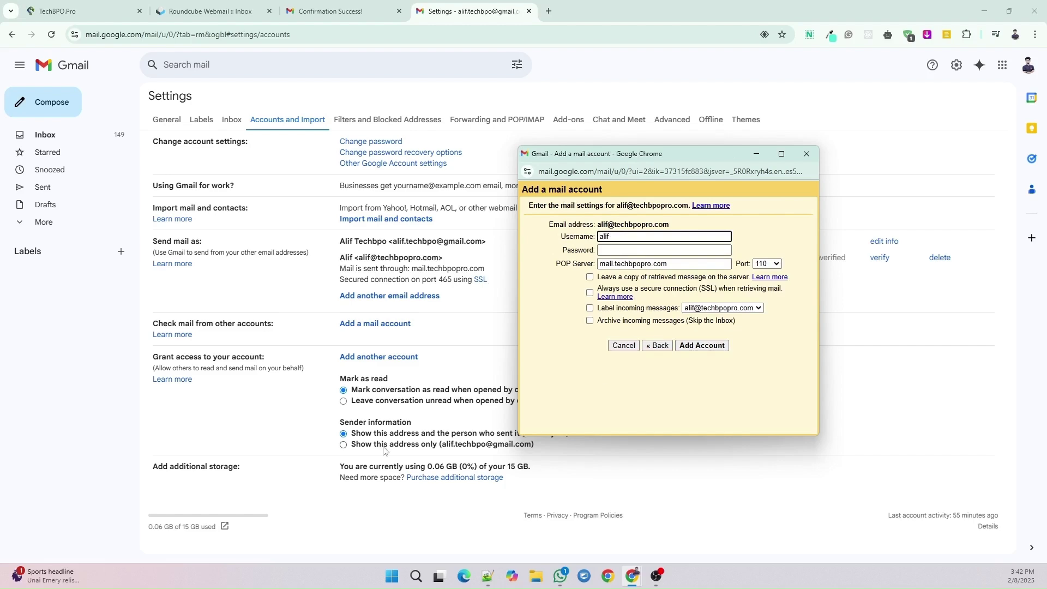
Step: In webmail, reopen the Configure Mail Client page to look up the incoming server and POP3 port in the manual settings
{"action": "left_click", "coordinate": [204, 4]}
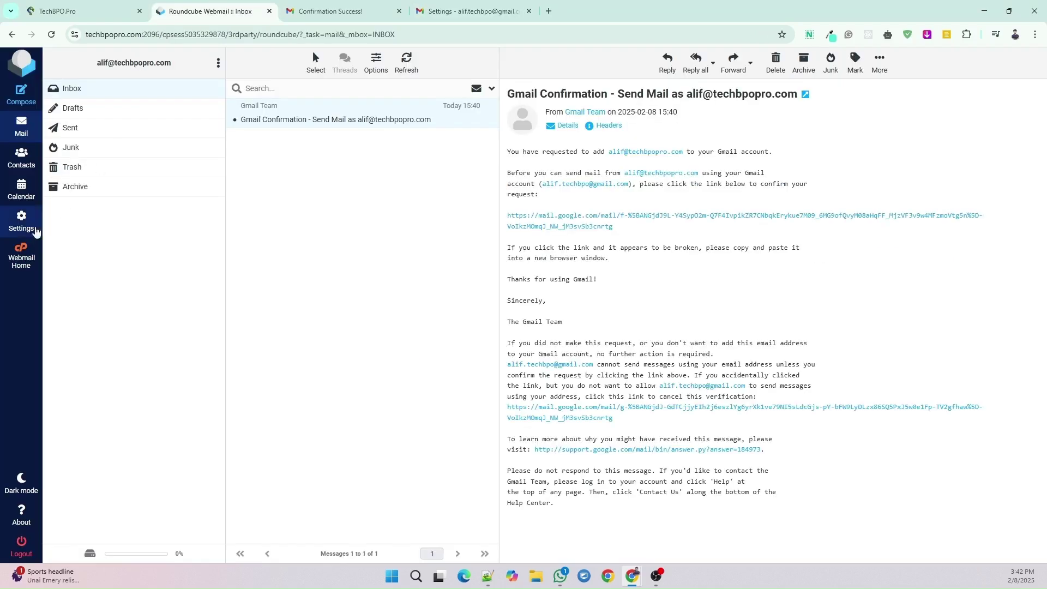
{"action": "left_click", "coordinate": [20, 258]}
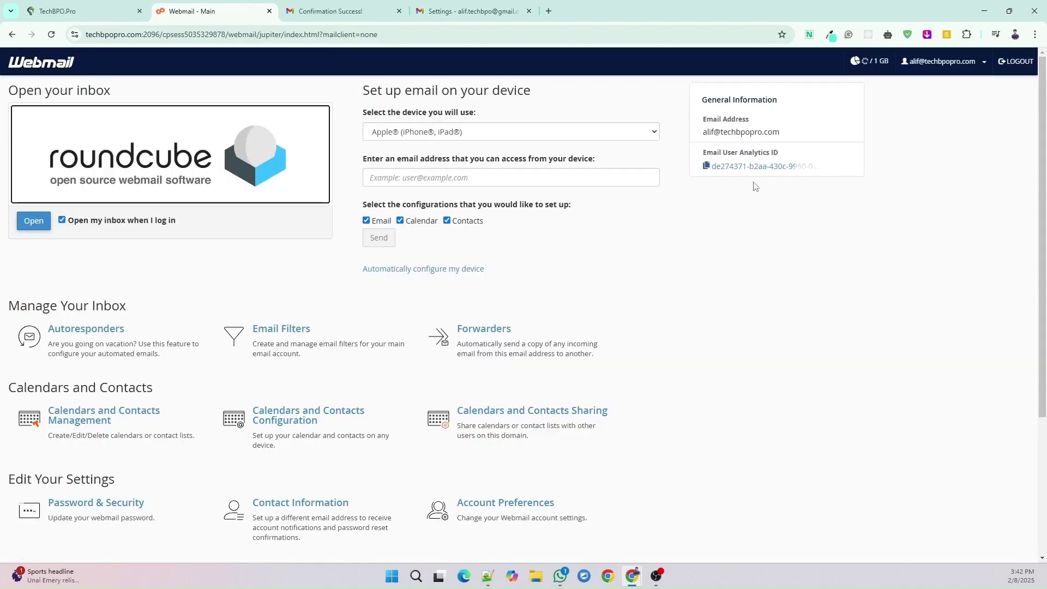
{"action": "left_click", "coordinate": [984, 65]}
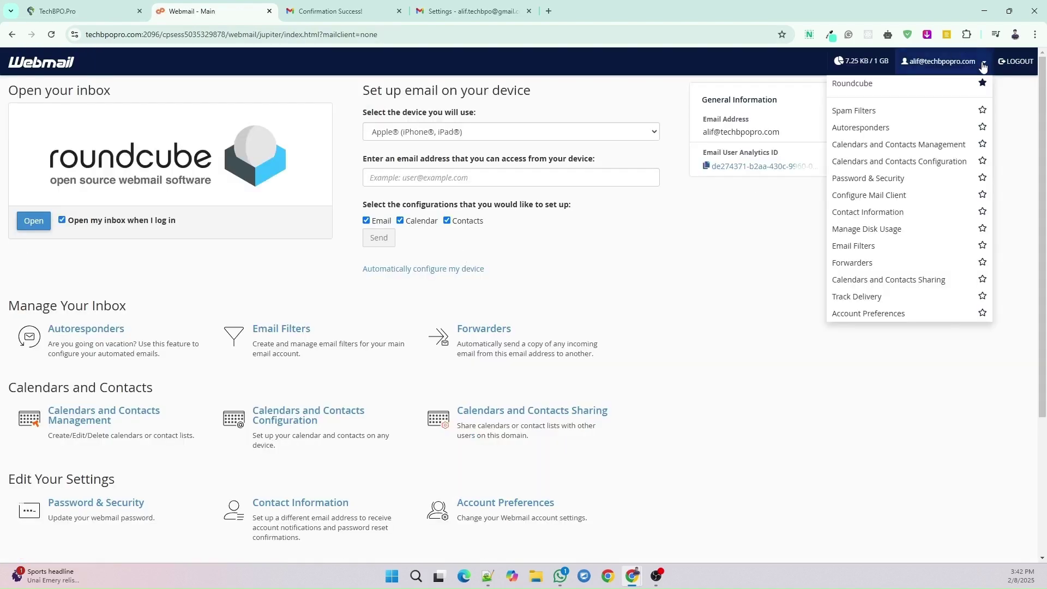
{"action": "left_click", "coordinate": [868, 195]}
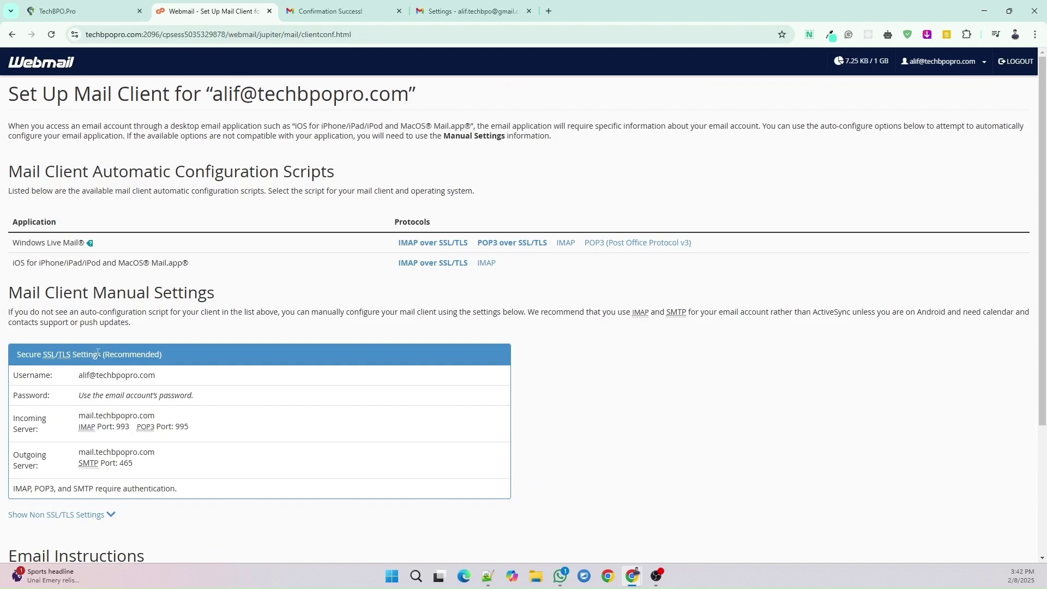
Step: Bring Gmail's add-mail-account window beside the webmail settings and replace the username with the full webmail address
{"action": "mouse_move", "coordinate": [632, 577]}
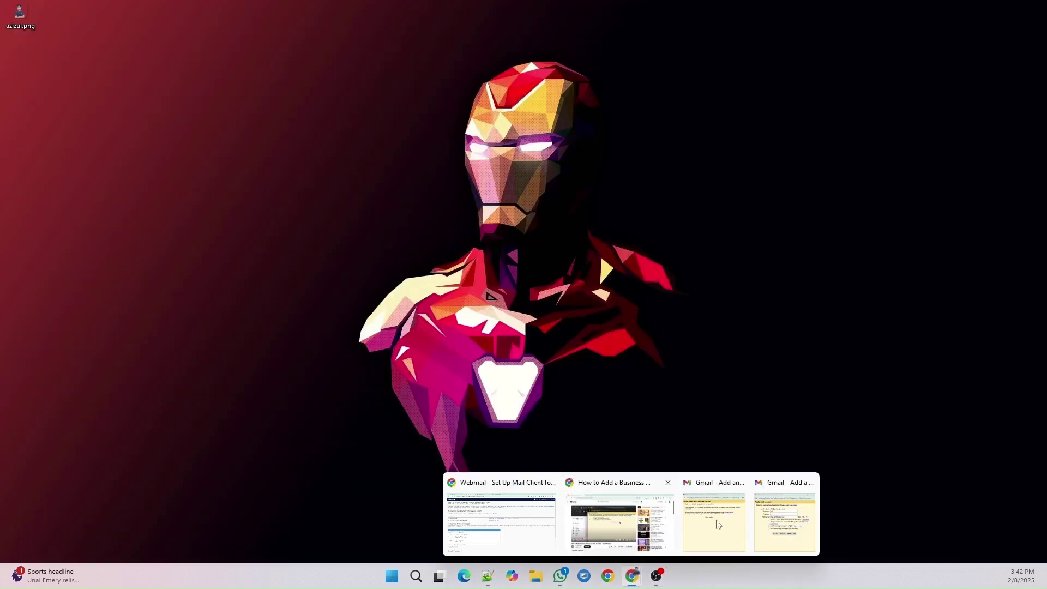
{"action": "left_click", "coordinate": [775, 520]}
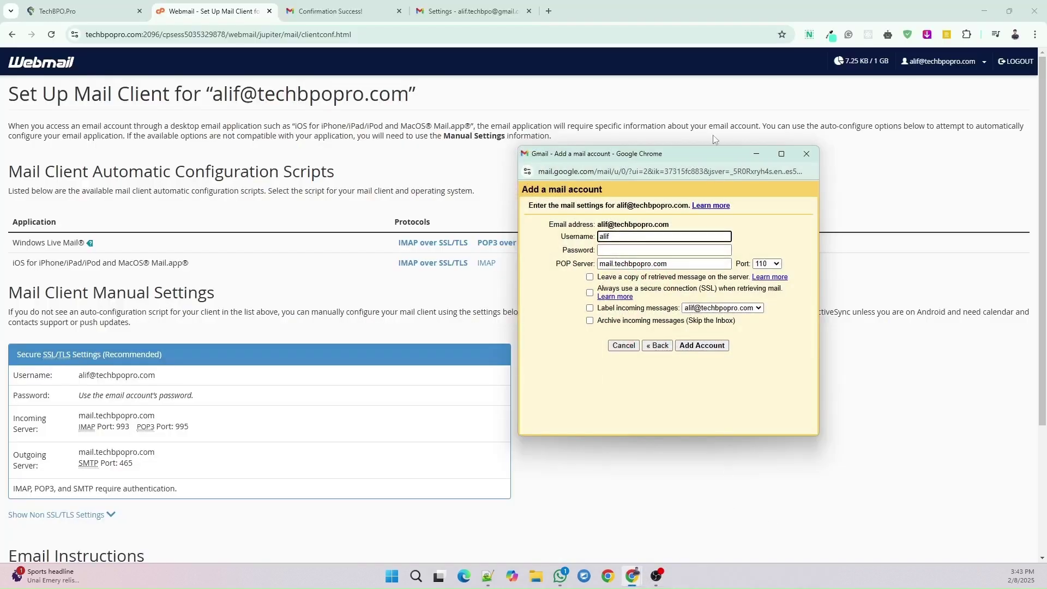
{"action": "left_click_drag", "start_coordinate": [672, 159], "coordinate": [741, 187]}
{"action": "mouse_move", "coordinate": [633, 577]}
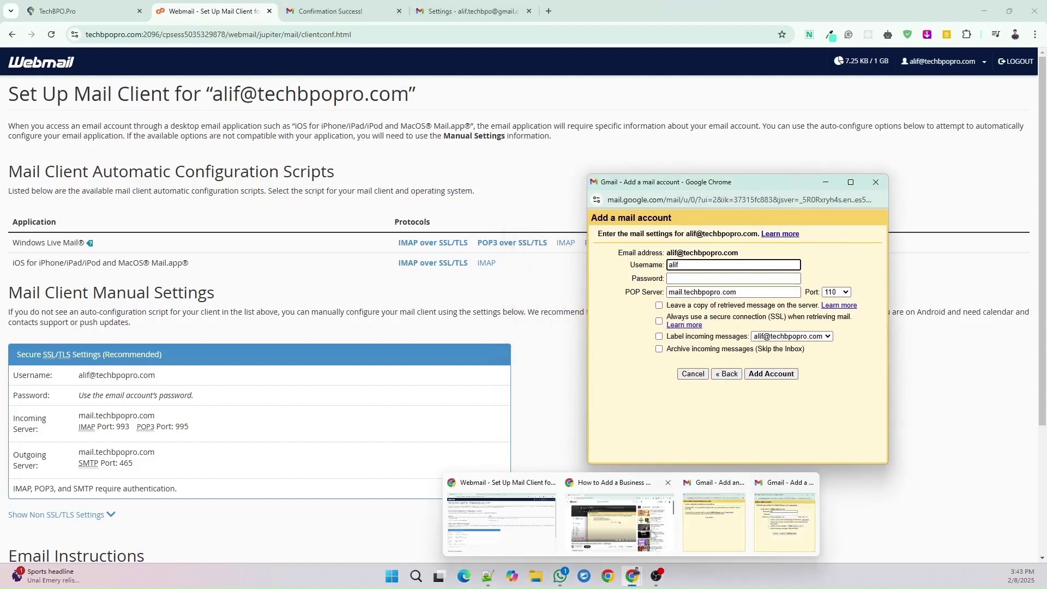
{"action": "left_click", "coordinate": [740, 483]}
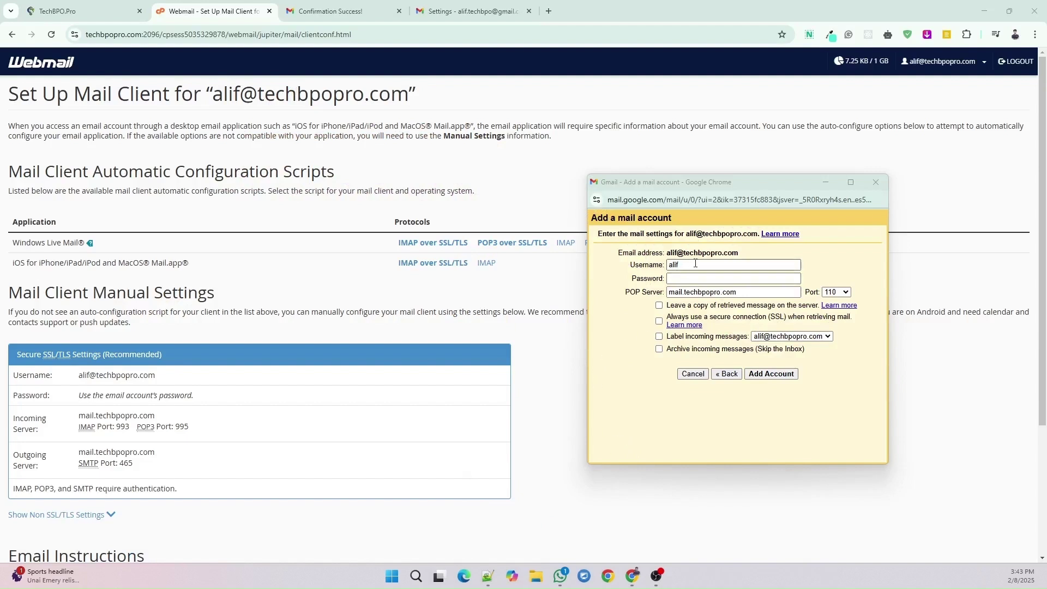
{"action": "left_click_drag", "start_coordinate": [741, 253], "coordinate": [670, 252]}
{"action": "key", "text": "ctrl+c"}
{"action": "double_click", "coordinate": [667, 265]}
{"action": "key", "text": "ctrl+v"}
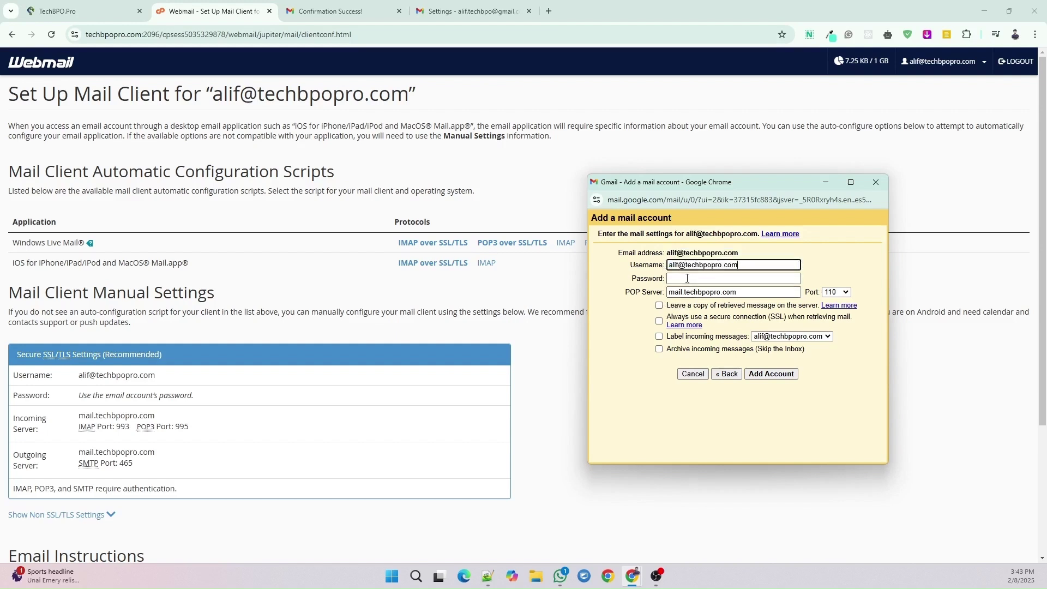
Step: Copy the webmail account's password from the other window and paste it into the password field of the mail account form
{"action": "left_click", "coordinate": [680, 278]}
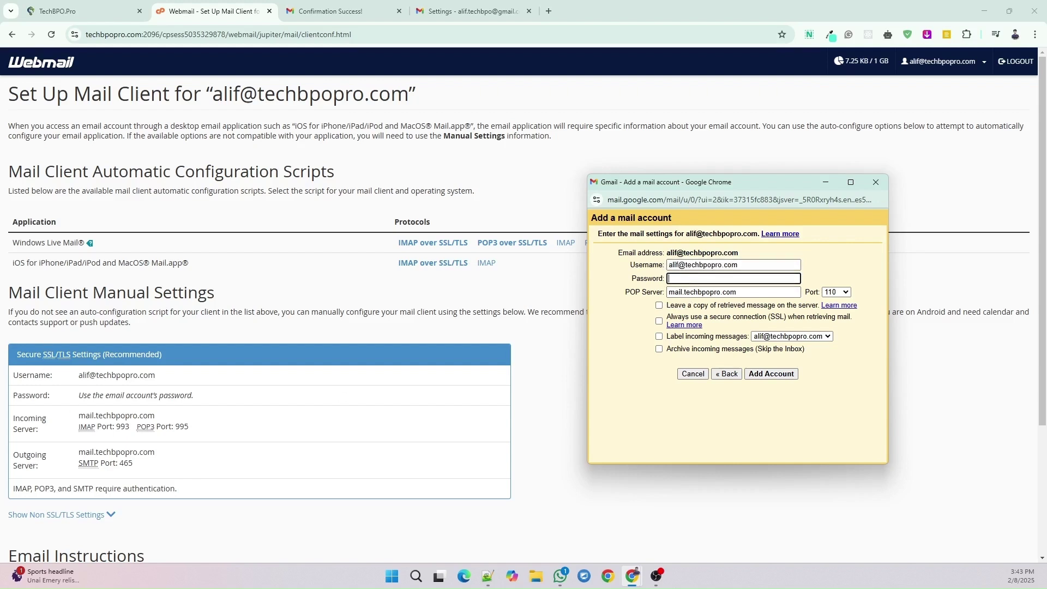
{"action": "key", "text": "alt+Tab"}
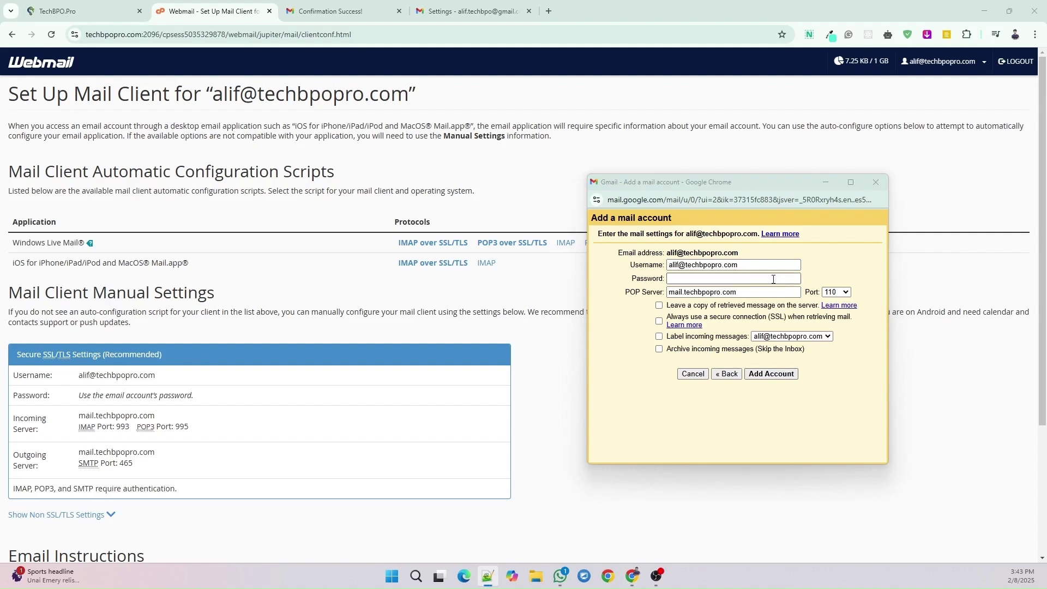
{"action": "left_click", "coordinate": [735, 281]}
{"action": "key", "text": "ctrl+v"}
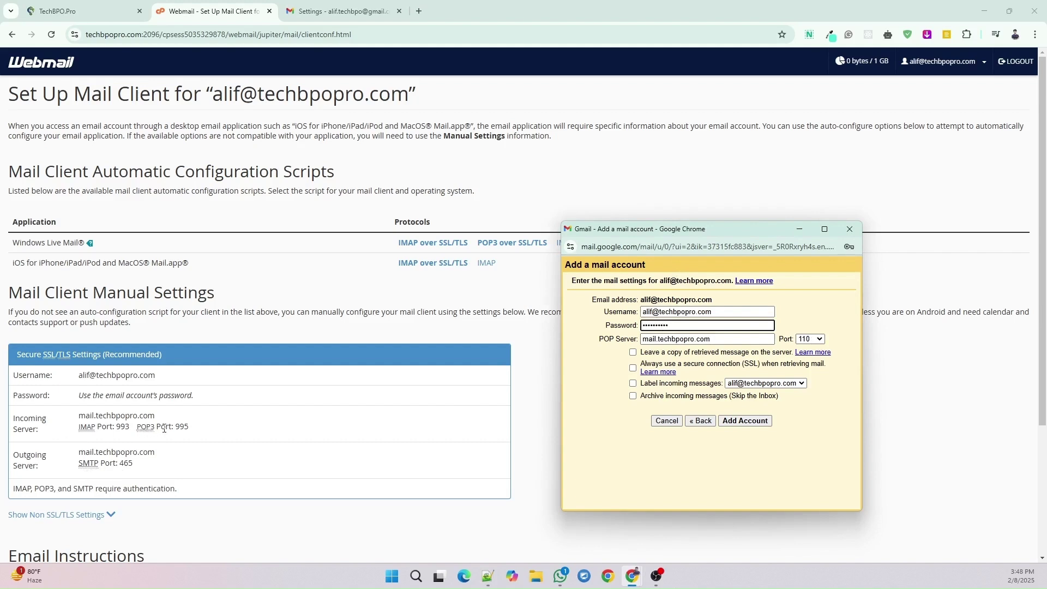
Step: Set the POP server port to 995, require a secure SSL connection when retrieving mail, and add the account
{"action": "left_click", "coordinate": [811, 342]}
{"action": "left_click", "coordinate": [811, 391]}
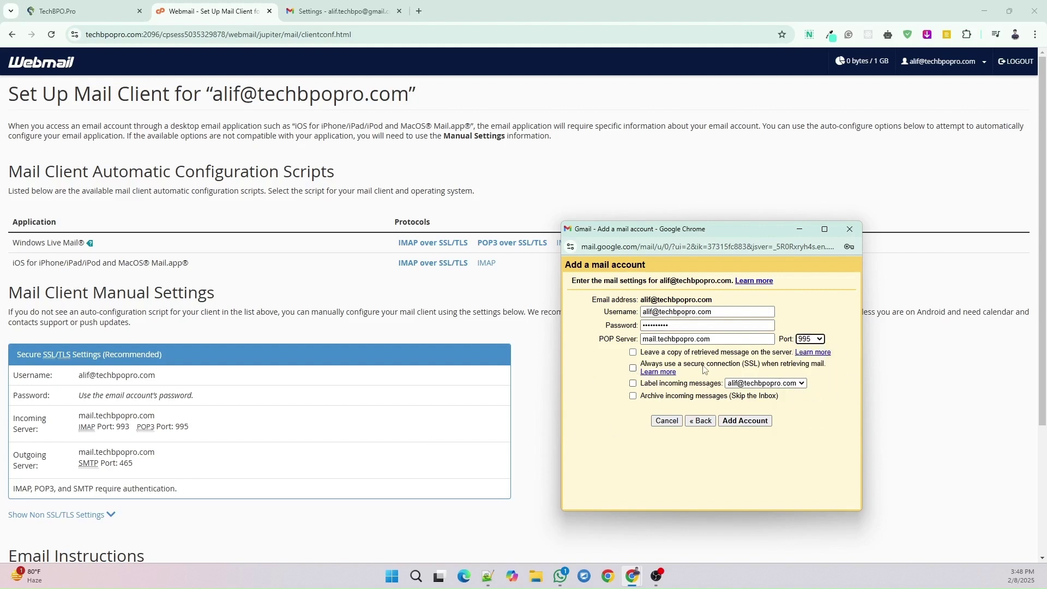
{"action": "left_click", "coordinate": [632, 368]}
{"action": "left_click", "coordinate": [752, 423]}
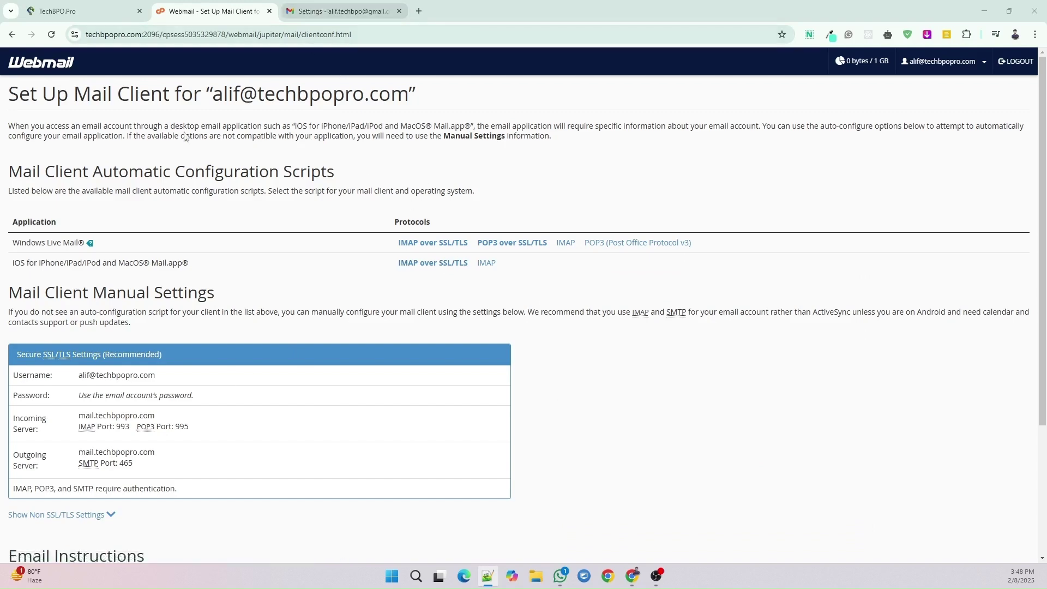
Step: Check the send-as address and the POP3 account in Gmail's Accounts and Import settings, and return to the webmail page
{"action": "left_click", "coordinate": [340, 11]}
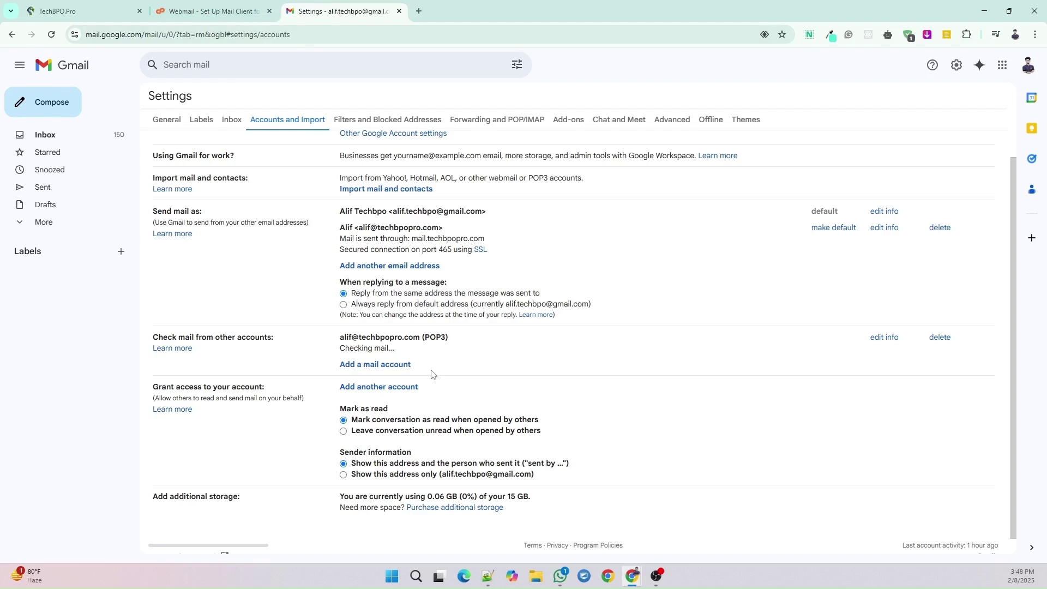
{"action": "left_click", "coordinate": [210, 11]}
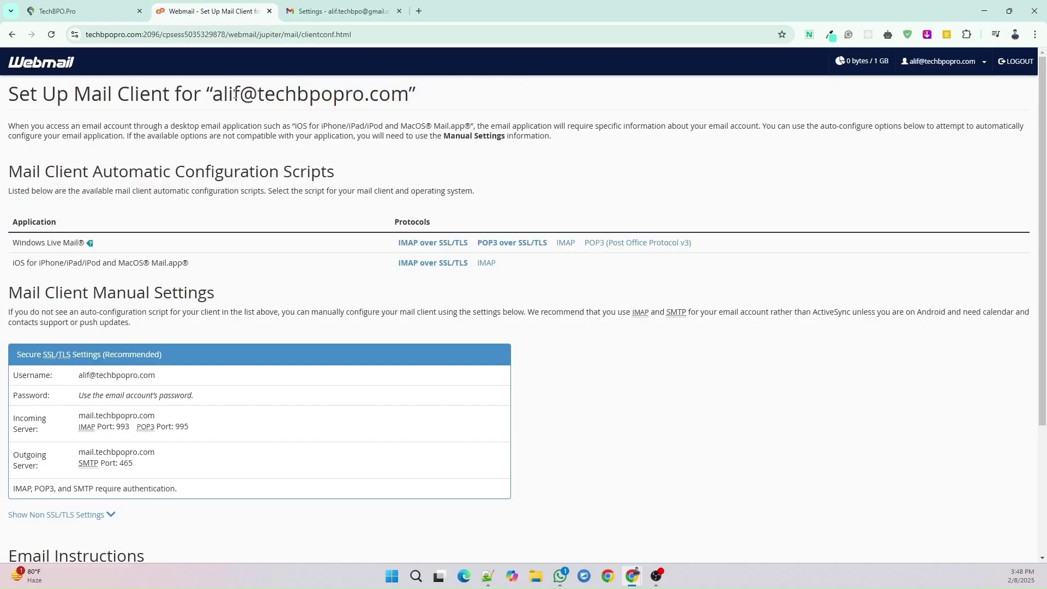